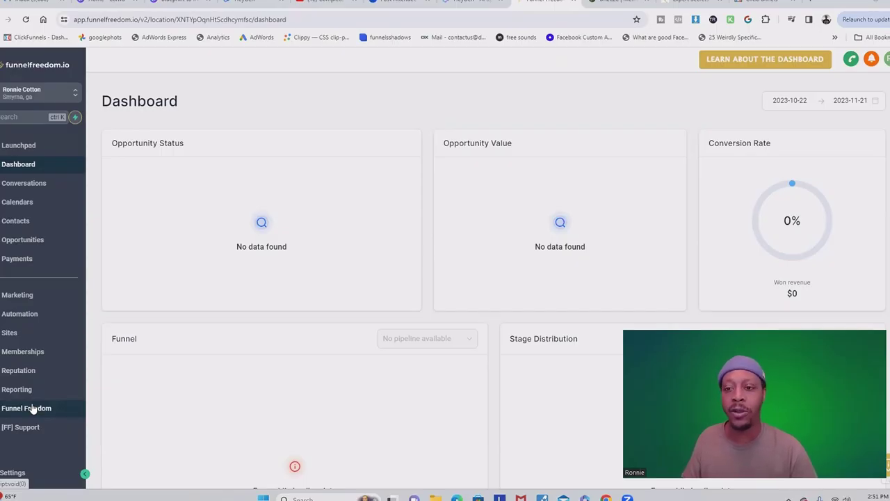
Open the Funnel Freedom settings page and review the personal info, social media link and photo fields.
{"action": "left_click", "coordinate": [32, 409]}
{"action": "scroll", "coordinate": [458, 228], "scroll_direction": "down", "scroll_amount": 1}
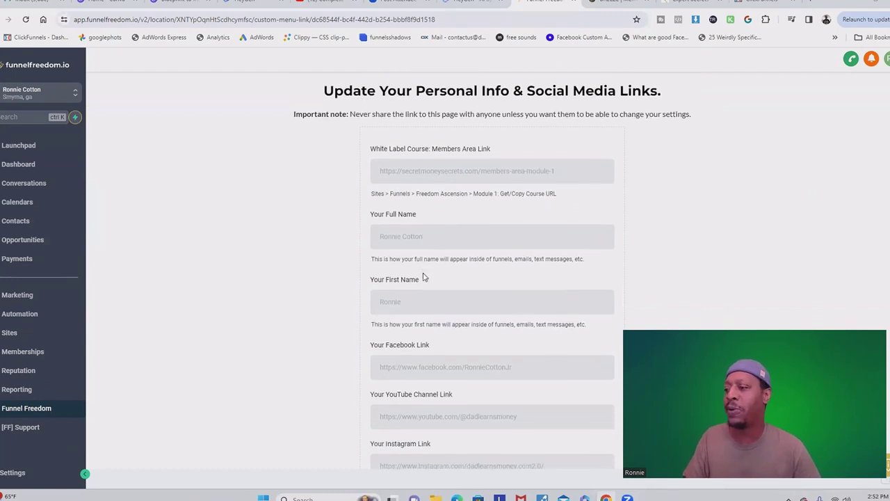
{"action": "scroll", "coordinate": [421, 241], "scroll_direction": "down", "scroll_amount": 1}
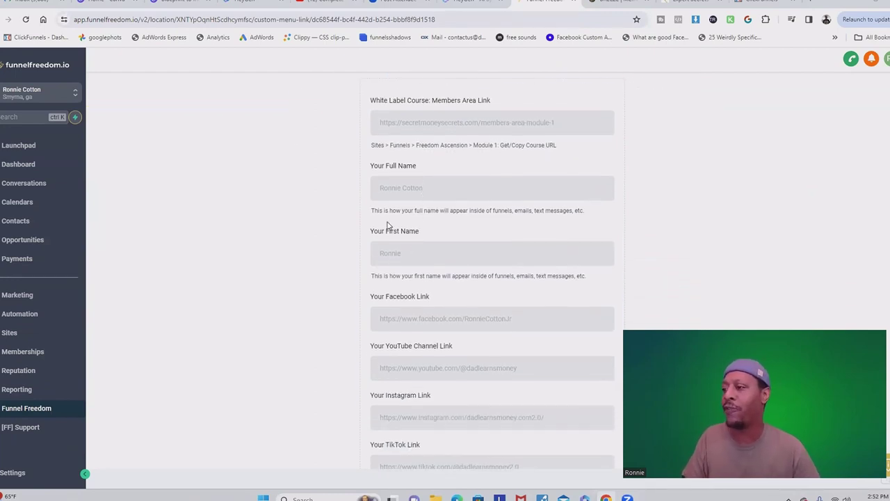
{"action": "left_click_drag", "start_coordinate": [392, 233], "coordinate": [404, 232]}
{"action": "scroll", "coordinate": [395, 290], "scroll_direction": "down", "scroll_amount": 2}
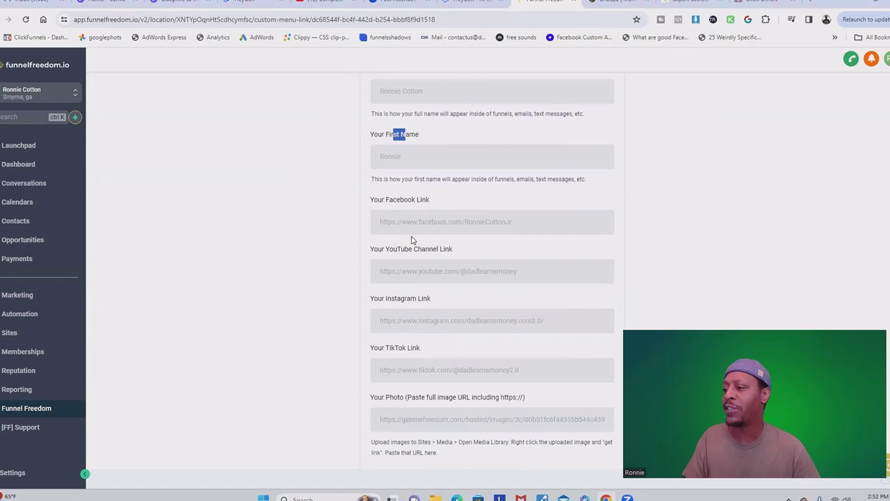
{"action": "left_click_drag", "start_coordinate": [412, 249], "coordinate": [437, 249]}
{"action": "scroll", "coordinate": [412, 281], "scroll_direction": "down", "scroll_amount": 2}
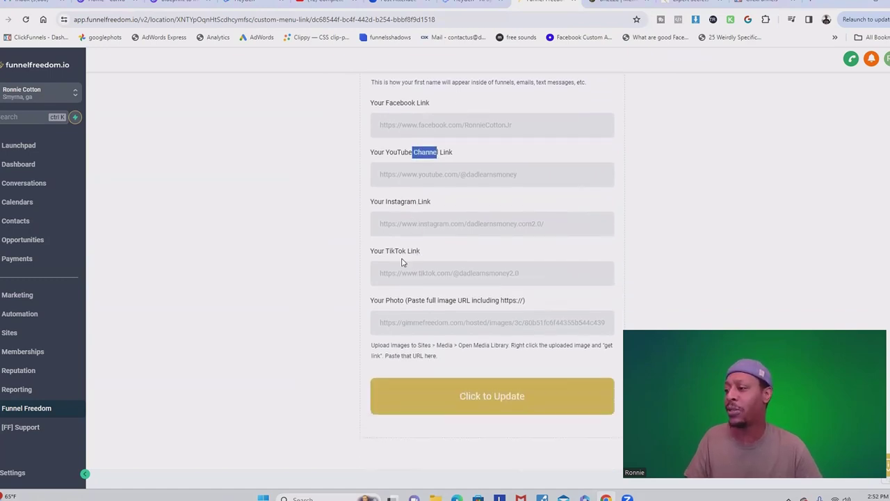
Open the affiliate link settings and review the link fields for each program, including Legendary Marketer, Wealth Warriors, Systeme.io and GetResponse.
{"action": "scroll", "coordinate": [431, 236], "scroll_direction": "up", "scroll_amount": 6}
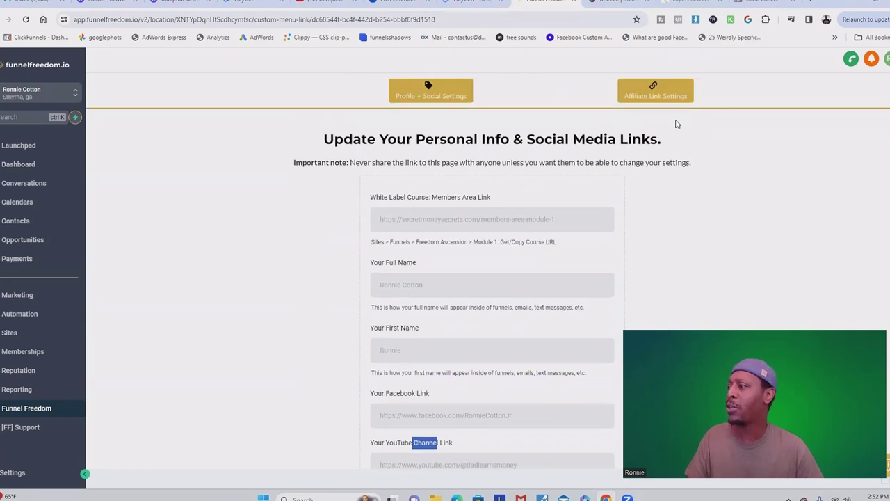
{"action": "left_click", "coordinate": [656, 97]}
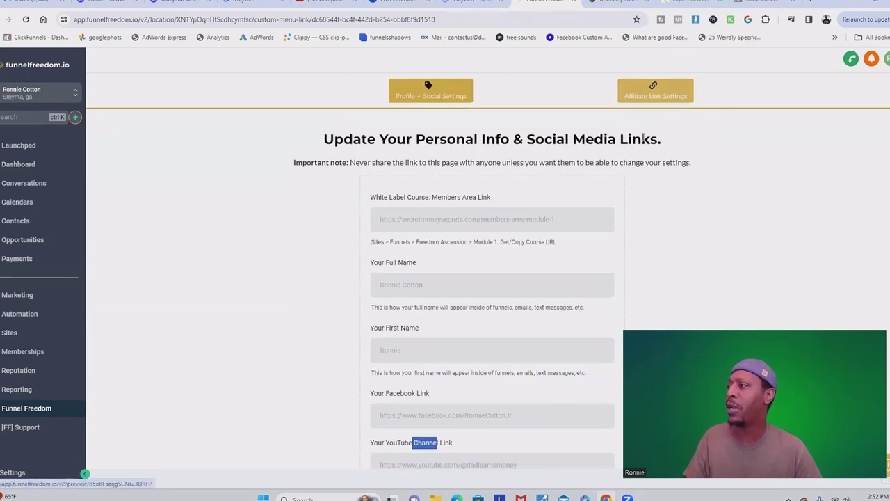
{"action": "scroll", "coordinate": [433, 228], "scroll_direction": "down", "scroll_amount": 2}
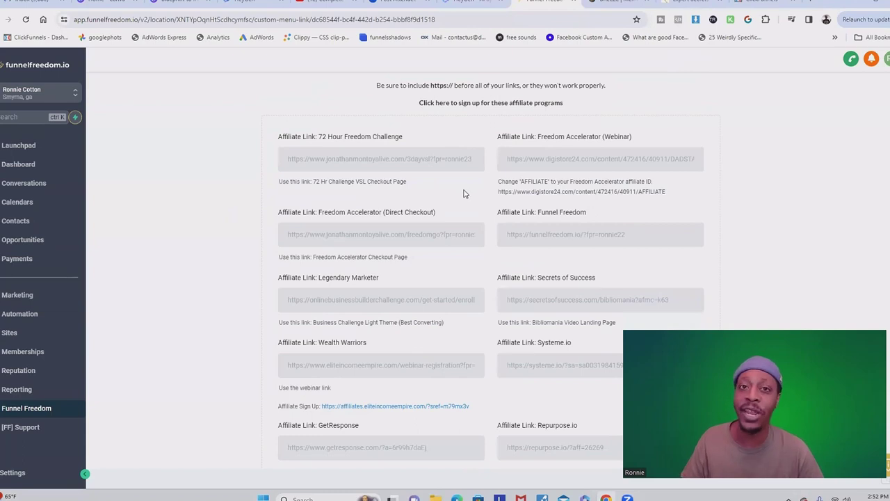
{"action": "scroll", "coordinate": [465, 180], "scroll_direction": "down", "scroll_amount": 1}
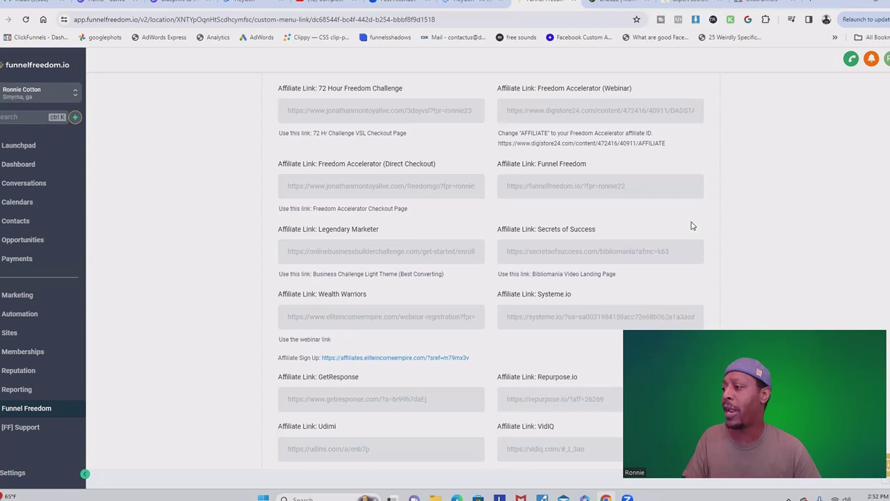
{"action": "scroll", "coordinate": [599, 144], "scroll_direction": "down", "scroll_amount": 2}
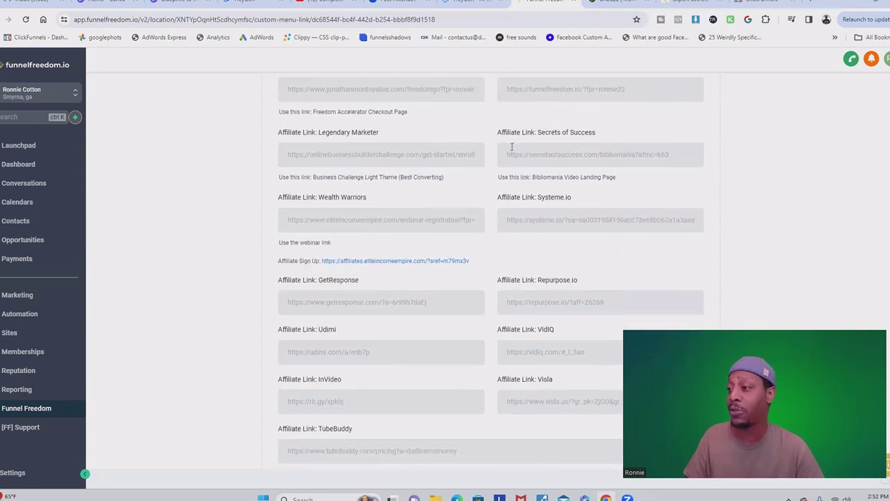
{"action": "left_click_drag", "start_coordinate": [319, 132], "coordinate": [378, 142]}
{"action": "left_click_drag", "start_coordinate": [319, 197], "coordinate": [392, 208]}
{"action": "left_click_drag", "start_coordinate": [538, 196], "coordinate": [576, 204]}
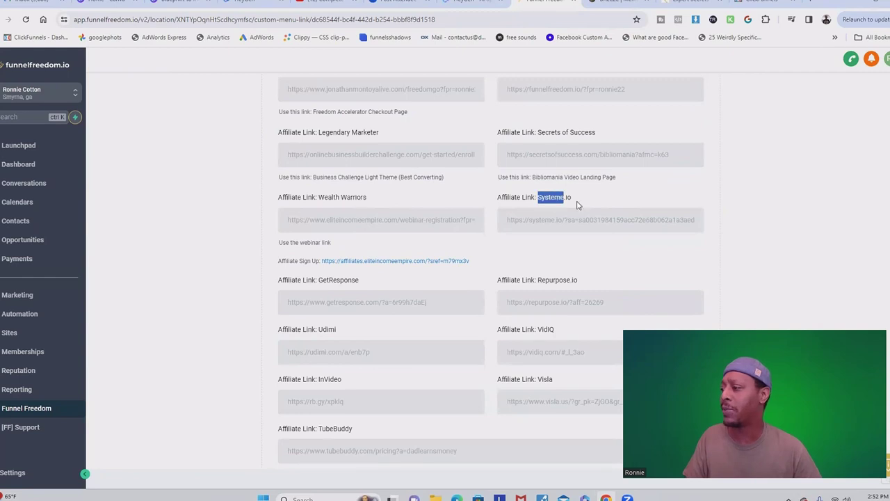
{"action": "left_click_drag", "start_coordinate": [337, 280], "coordinate": [362, 285]}
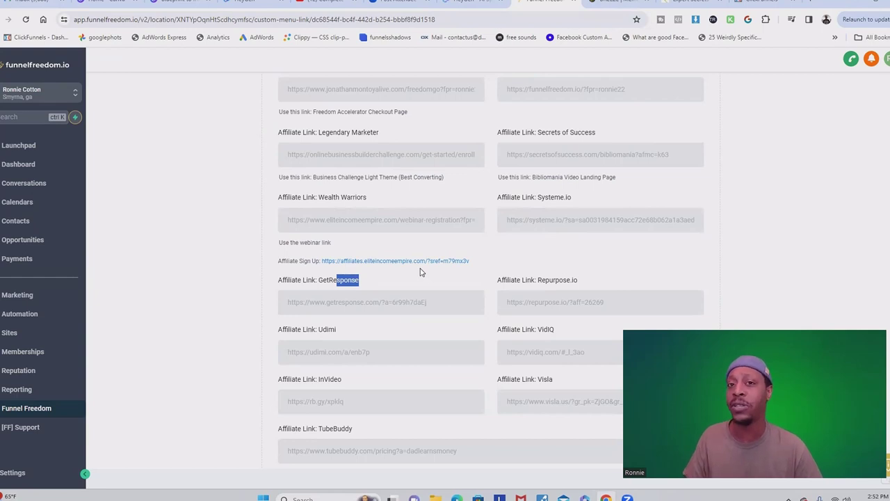
{"action": "scroll", "coordinate": [424, 268], "scroll_direction": "down", "scroll_amount": 1}
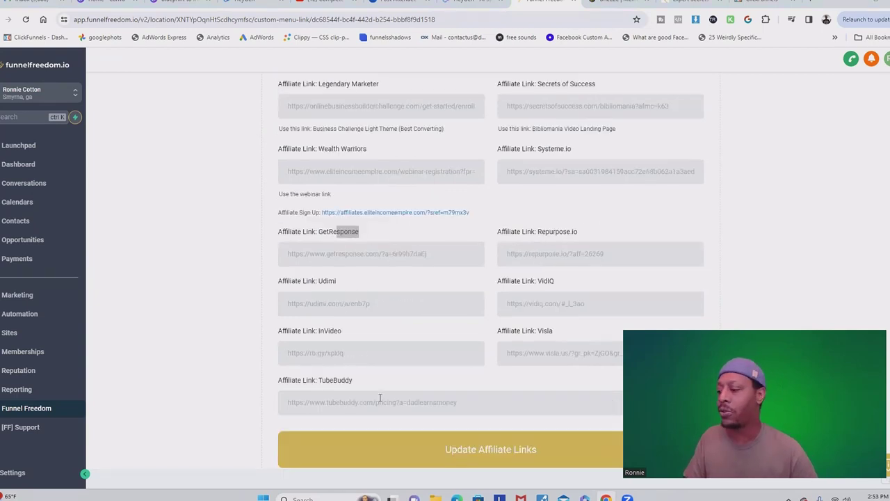
{"action": "scroll", "coordinate": [487, 437], "scroll_direction": "down", "scroll_amount": 2}
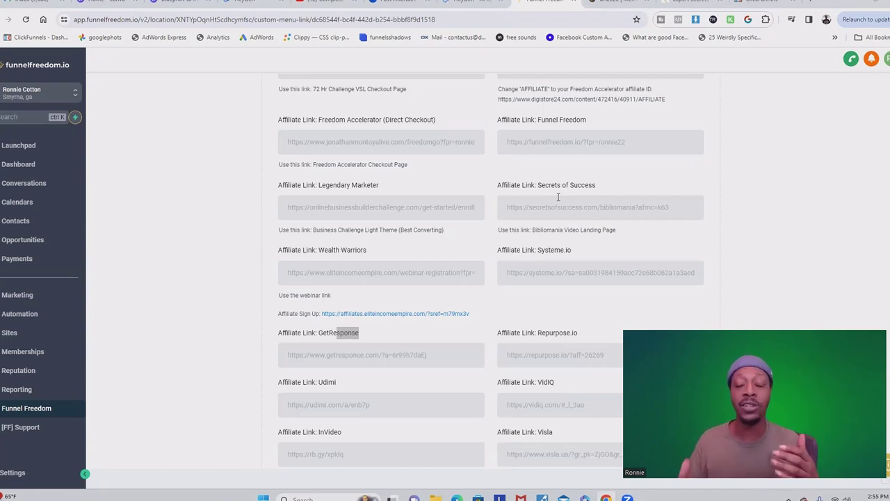
Look over the dashboard's opportunity and conversion widgets and view the unread conversations.
{"action": "left_click", "coordinate": [25, 167]}
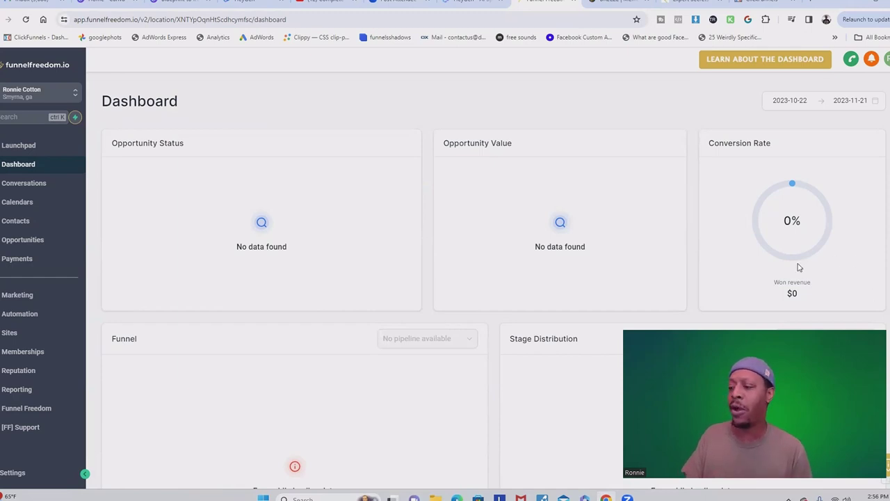
{"action": "scroll", "coordinate": [633, 304], "scroll_direction": "down", "scroll_amount": 1}
{"action": "scroll", "coordinate": [591, 264], "scroll_direction": "up", "scroll_amount": 1}
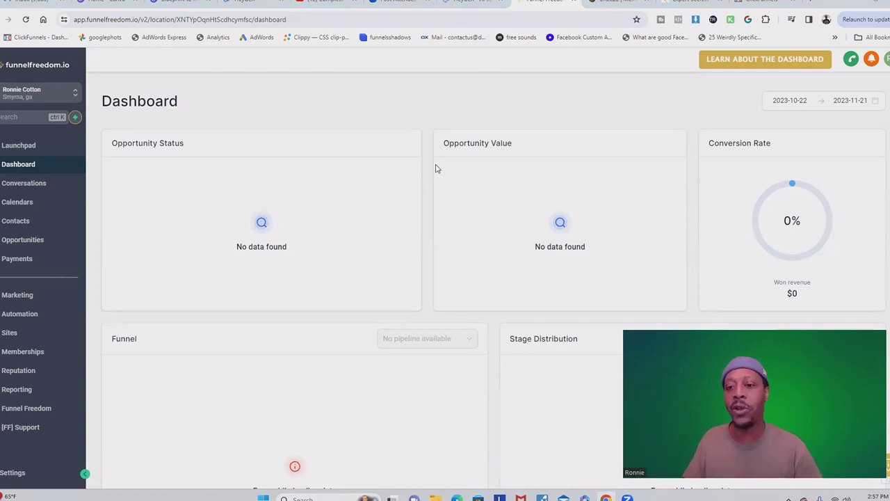
{"action": "left_click", "coordinate": [40, 183]}
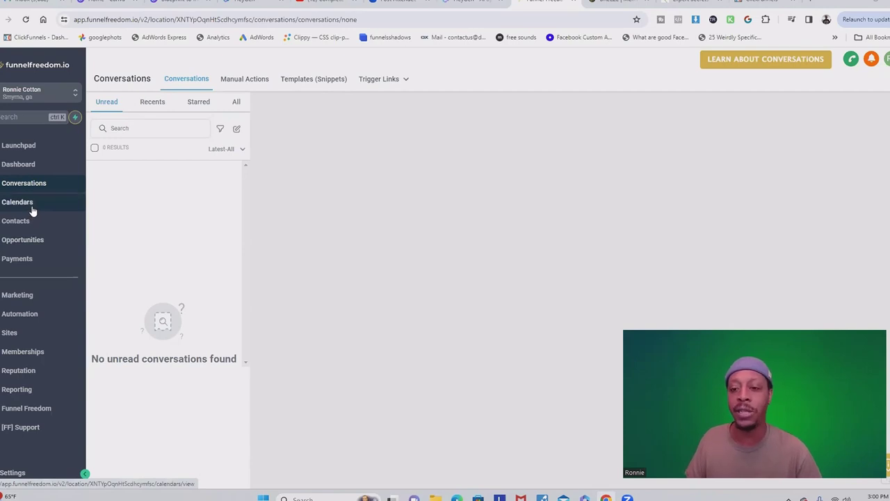
Open the calendar settings and view the connection options for calendars and video conferencing.
{"action": "left_click", "coordinate": [31, 207]}
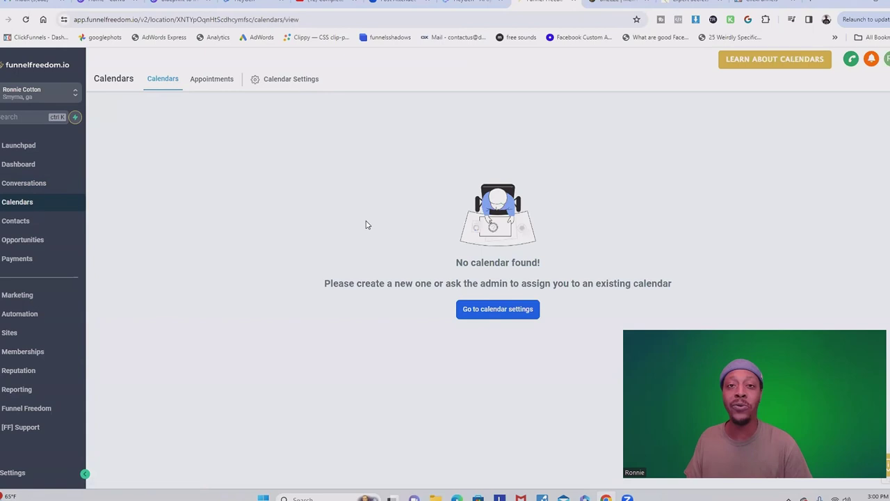
{"action": "left_click", "coordinate": [292, 81]}
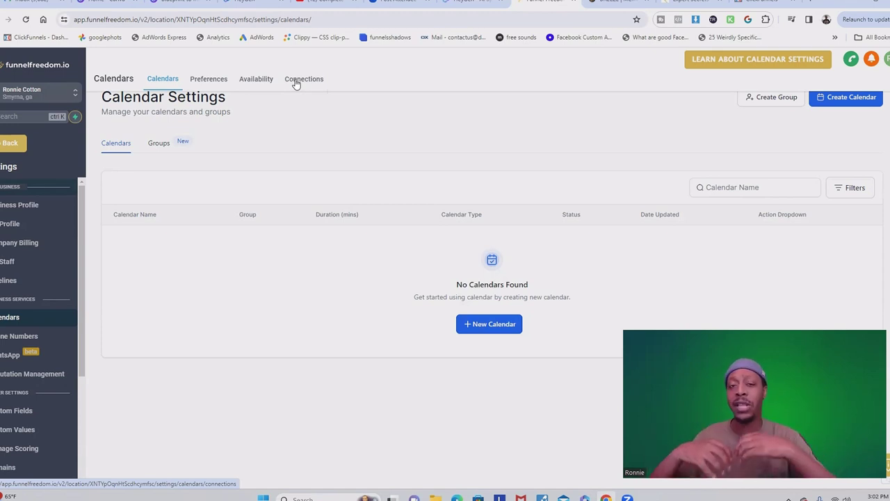
{"action": "left_click", "coordinate": [296, 82]}
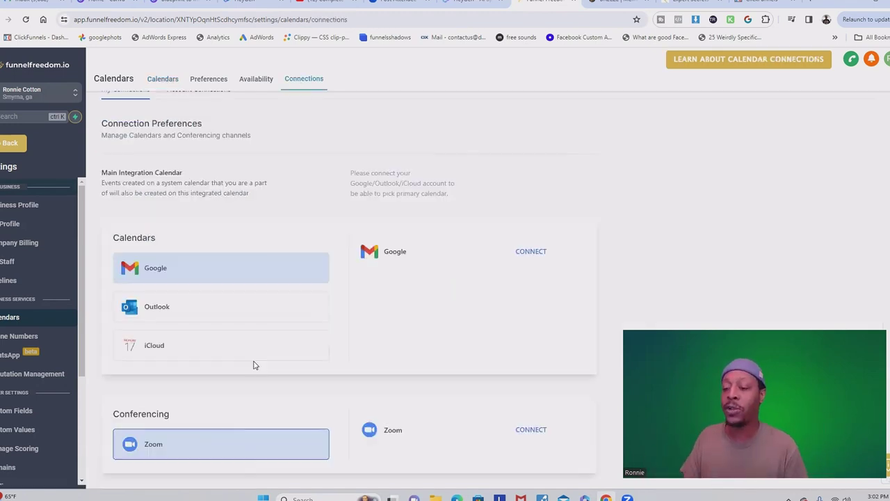
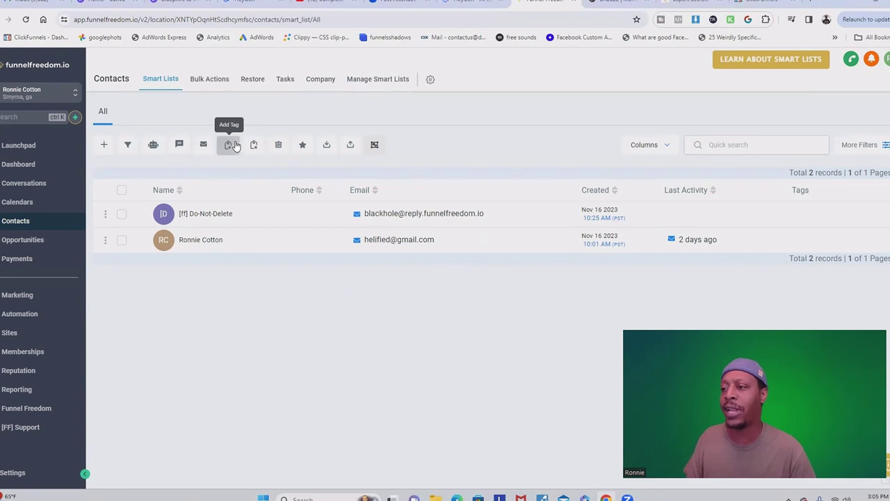
Look over the contacts list tools and view the pipelines under opportunities.
{"action": "left_click", "coordinate": [592, 147]}
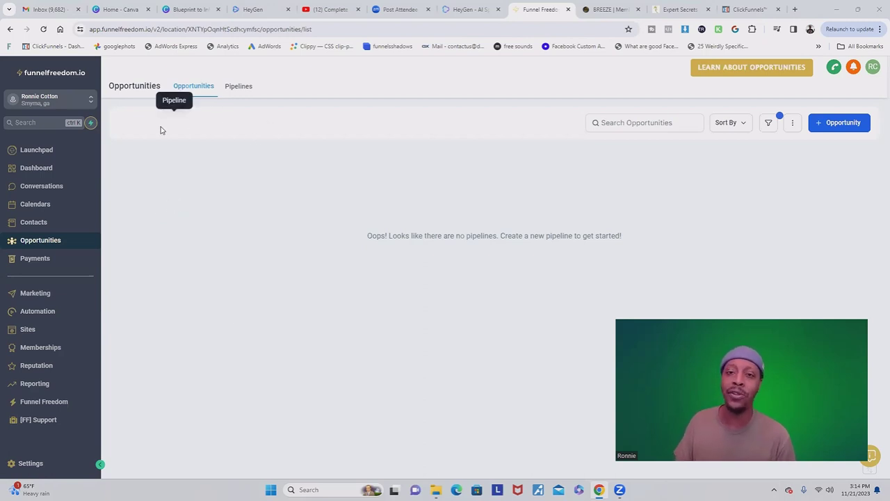
{"action": "left_click", "coordinate": [239, 86]}
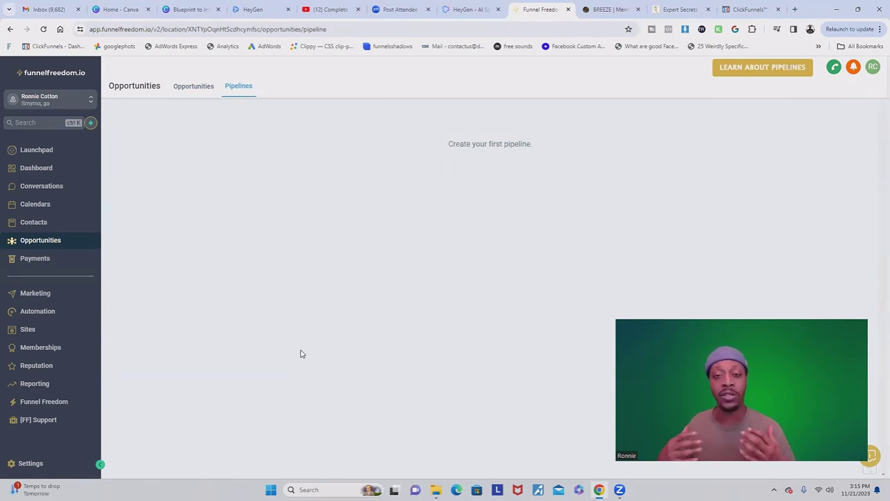
Look through the payments section's products and the NMI, Authorize.net, Stripe and PayPal gateway integrations.
{"action": "left_click", "coordinate": [29, 262]}
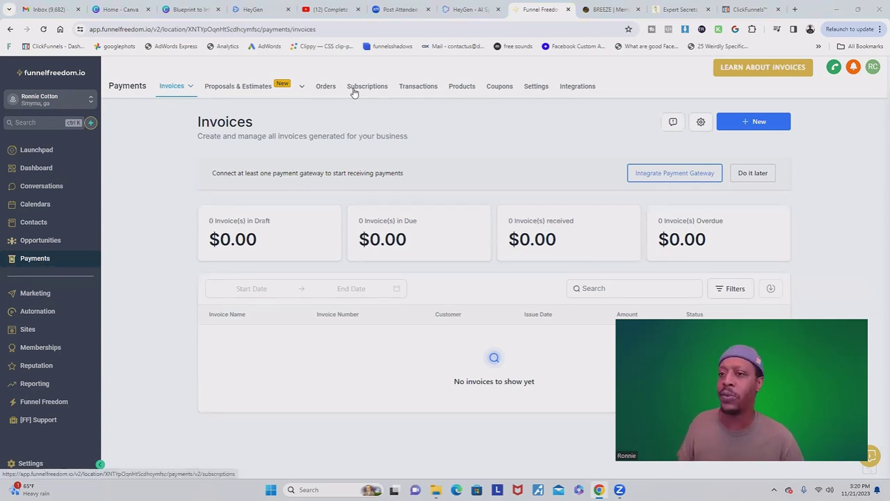
{"action": "left_click", "coordinate": [461, 87]}
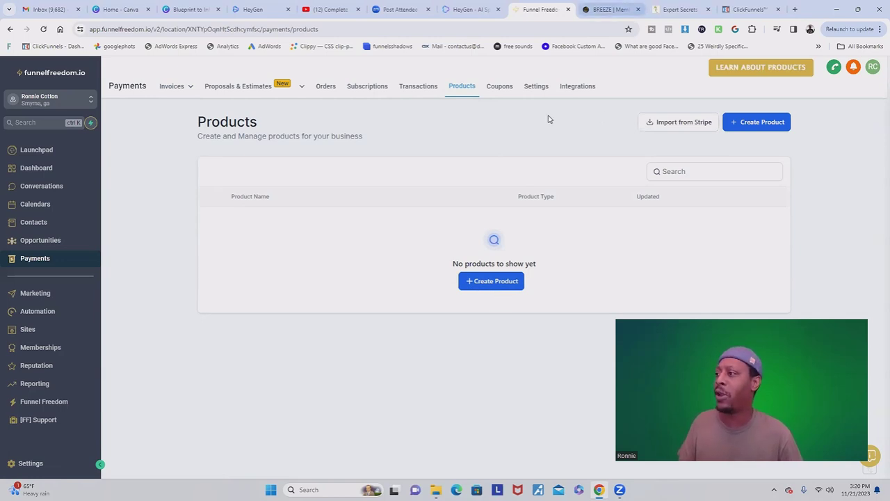
{"action": "left_click", "coordinate": [562, 87]}
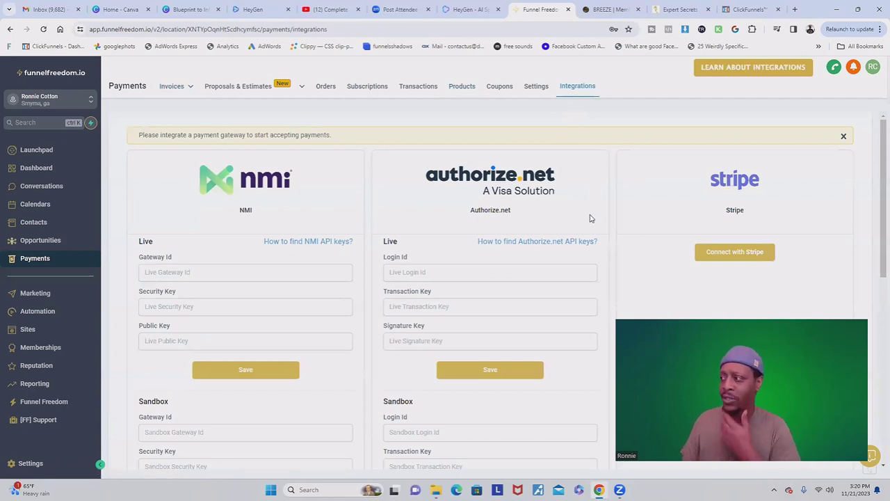
{"action": "scroll", "coordinate": [679, 192], "scroll_direction": "down", "scroll_amount": 1}
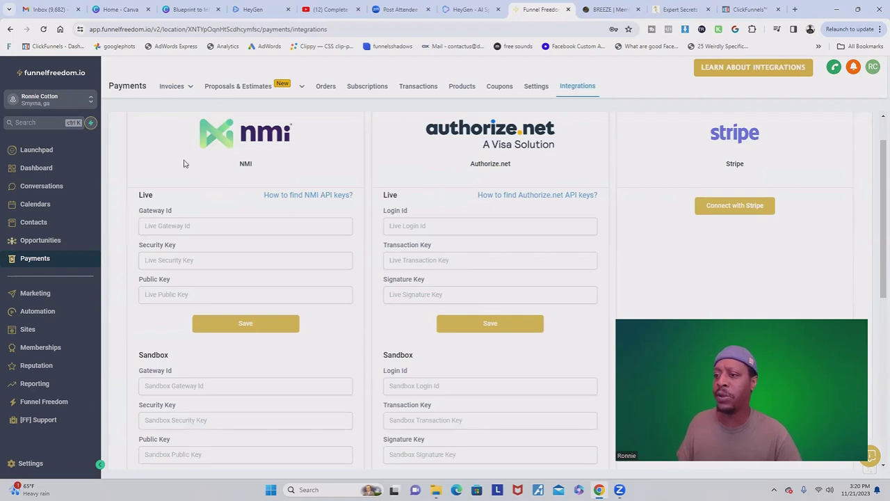
{"action": "scroll", "coordinate": [520, 179], "scroll_direction": "down", "scroll_amount": 5}
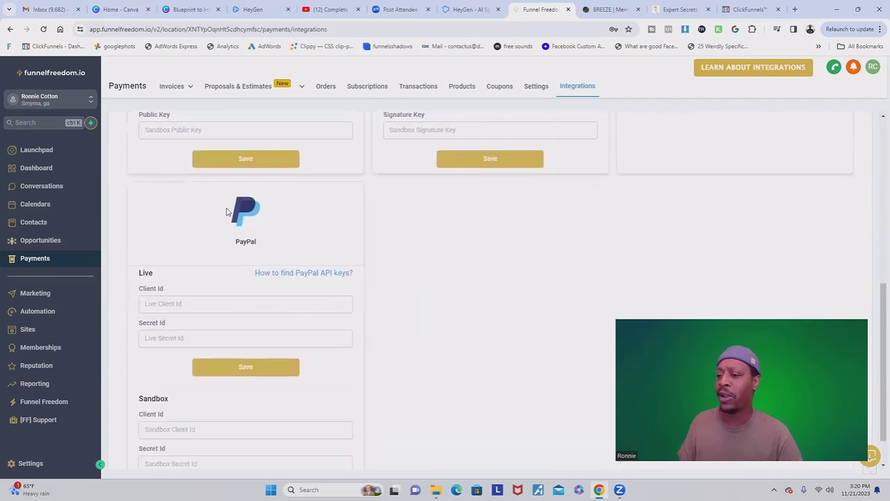
{"action": "scroll", "coordinate": [324, 244], "scroll_direction": "up", "scroll_amount": 6}
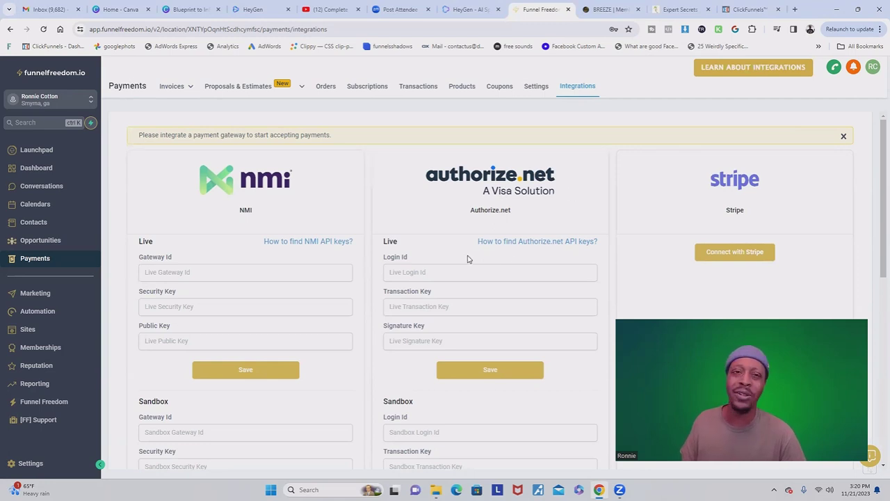
{"action": "scroll", "coordinate": [465, 252], "scroll_direction": "down", "scroll_amount": 2}
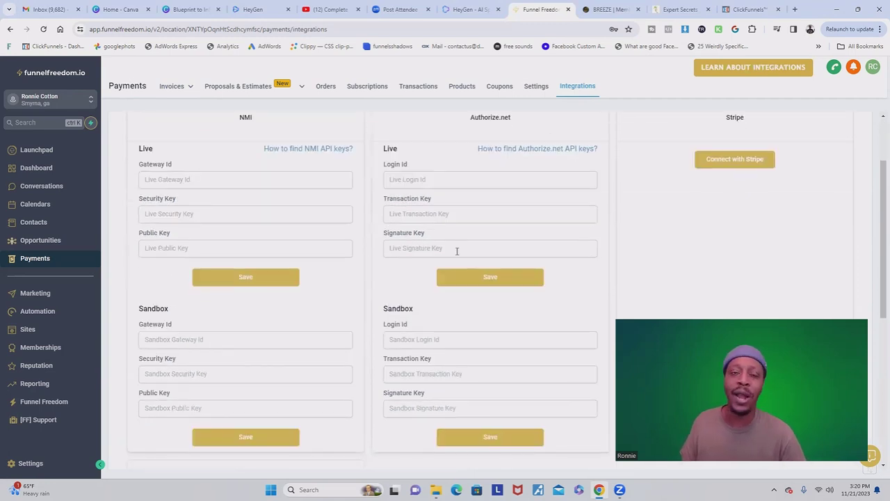
{"action": "scroll", "coordinate": [434, 277], "scroll_direction": "down", "scroll_amount": 2}
{"action": "scroll", "coordinate": [195, 269], "scroll_direction": "up", "scroll_amount": 4}
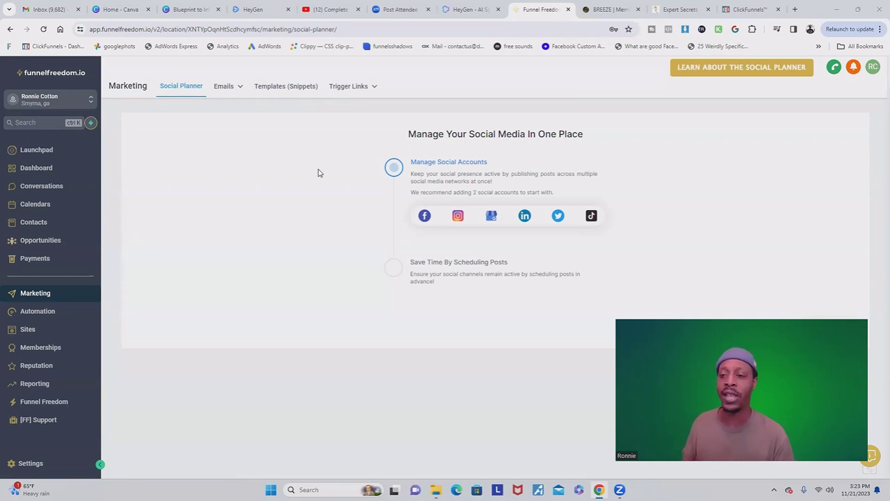
Start connecting a Facebook account in the social planner and close its authorization window.
{"action": "left_click", "coordinate": [424, 218]}
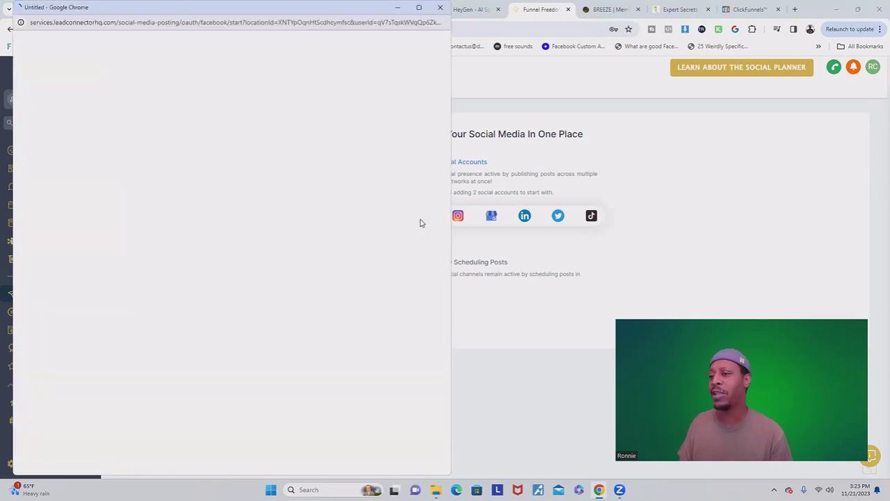
{"action": "left_click", "coordinate": [440, 7]}
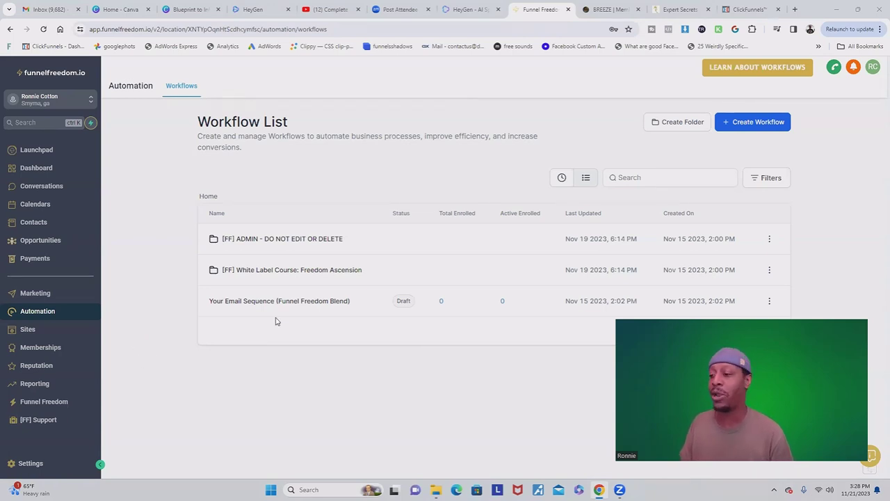
Open the "Your Email Sequence (Funnel Freedom Blend)" workflow and examine its trigger and wait steps.
{"action": "left_click", "coordinate": [373, 308]}
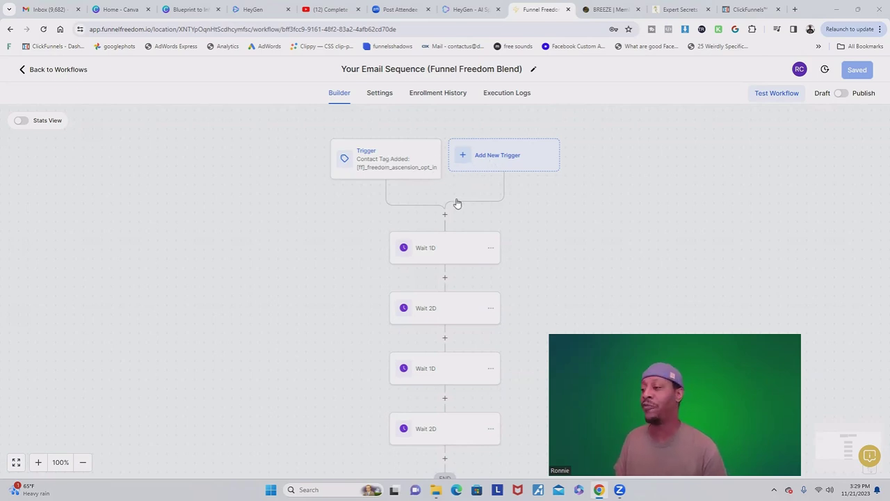
{"action": "scroll", "coordinate": [455, 198], "scroll_direction": "down", "scroll_amount": 2}
{"action": "scroll", "coordinate": [439, 222], "scroll_direction": "down", "scroll_amount": 3}
{"action": "scroll", "coordinate": [445, 191], "scroll_direction": "up", "scroll_amount": 3}
{"action": "scroll", "coordinate": [441, 250], "scroll_direction": "down", "scroll_amount": 3}
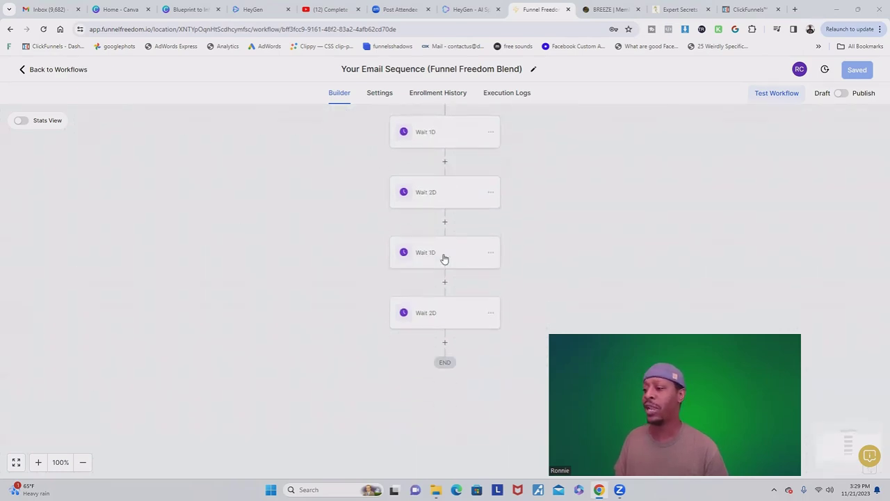
{"action": "scroll", "coordinate": [441, 198], "scroll_direction": "up", "scroll_amount": 2}
{"action": "scroll", "coordinate": [453, 247], "scroll_direction": "down", "scroll_amount": 1}
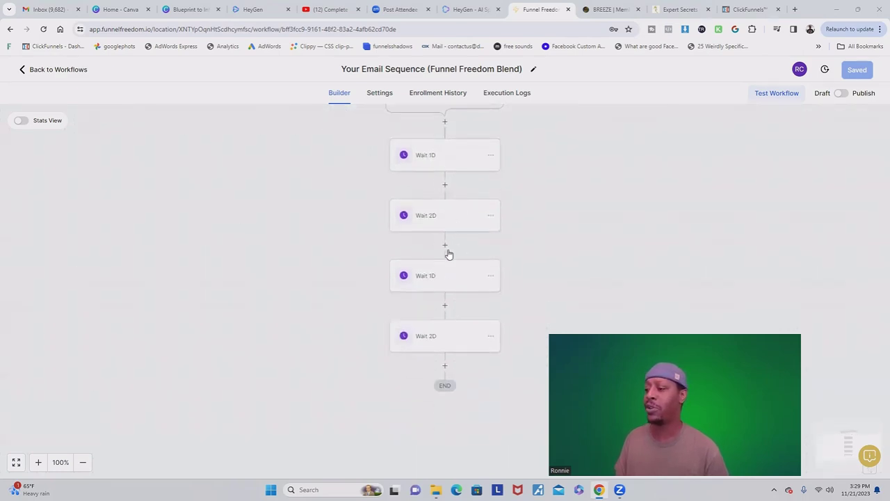
Look over the email sequence workflow from its trigger down through the wait steps to the end point.
{"action": "scroll", "coordinate": [442, 186], "scroll_direction": "up", "scroll_amount": 3}
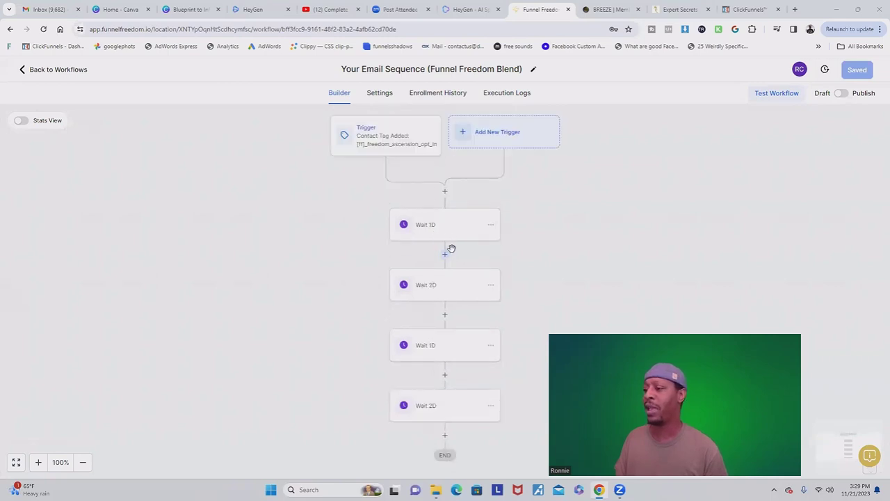
{"action": "scroll", "coordinate": [446, 237], "scroll_direction": "down", "scroll_amount": 2}
{"action": "scroll", "coordinate": [445, 250], "scroll_direction": "down", "scroll_amount": 3}
{"action": "scroll", "coordinate": [445, 265], "scroll_direction": "up", "scroll_amount": 4}
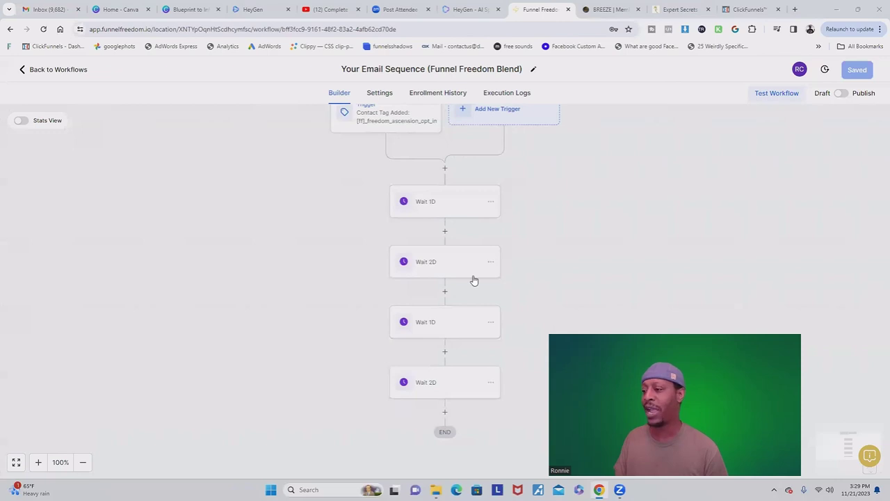
{"action": "scroll", "coordinate": [458, 367], "scroll_direction": "down", "scroll_amount": 6}
{"action": "scroll", "coordinate": [463, 352], "scroll_direction": "up", "scroll_amount": 6}
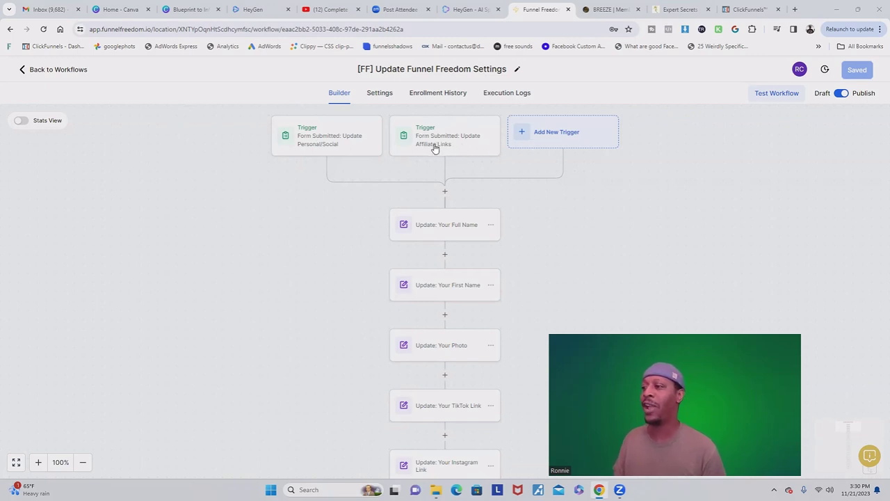
Examine the "[FF] Update Funnel Freedom Settings" workflow's update actions, from the profile and social links through the affiliate links.
{"action": "scroll", "coordinate": [434, 194], "scroll_direction": "down", "scroll_amount": 4}
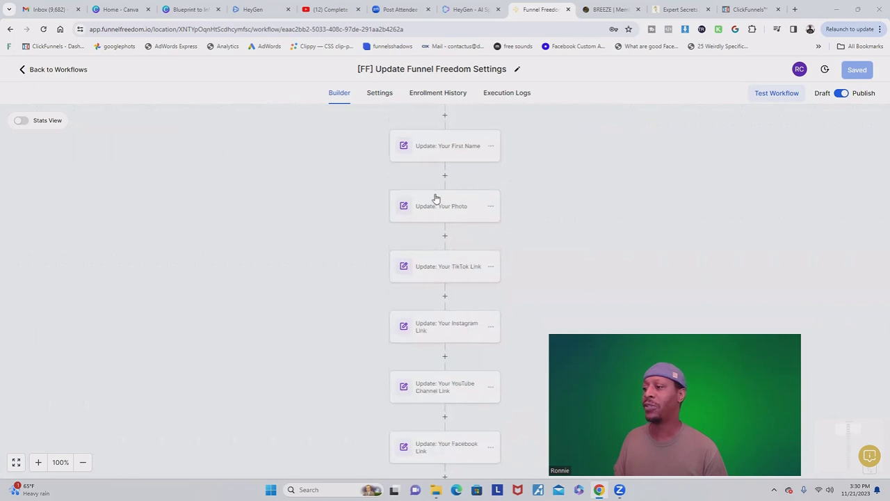
{"action": "scroll", "coordinate": [445, 208], "scroll_direction": "down", "scroll_amount": 5}
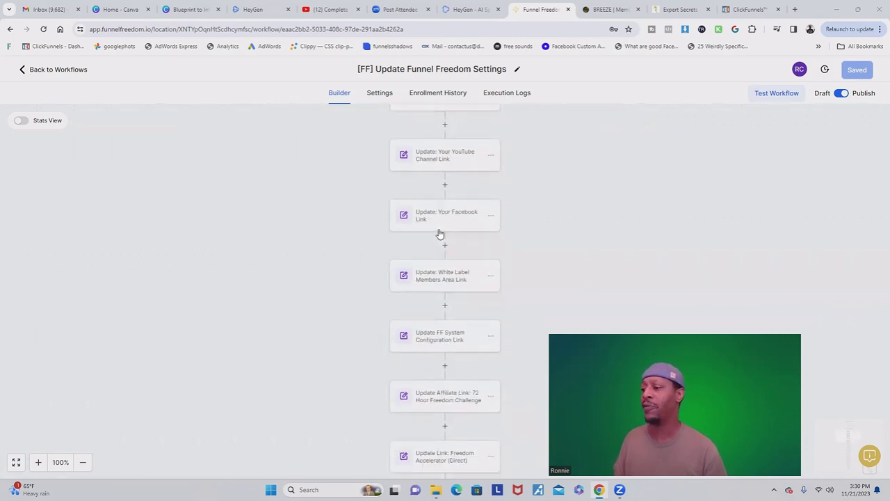
{"action": "scroll", "coordinate": [440, 231], "scroll_direction": "down", "scroll_amount": 10}
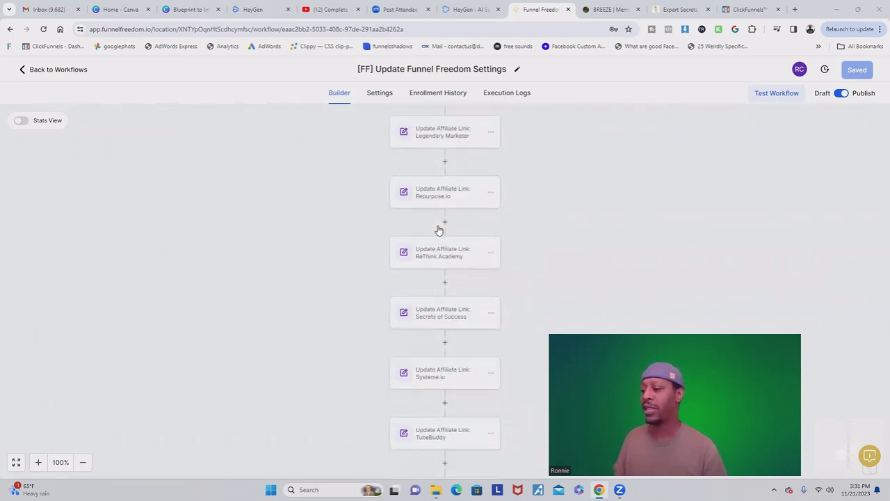
{"action": "scroll", "coordinate": [445, 230], "scroll_direction": "down", "scroll_amount": 1}
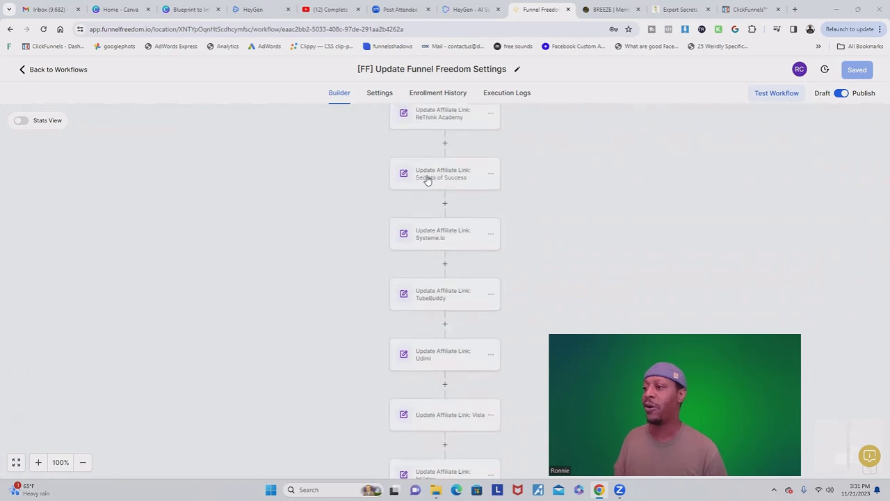
{"action": "scroll", "coordinate": [424, 202], "scroll_direction": "down", "scroll_amount": 3}
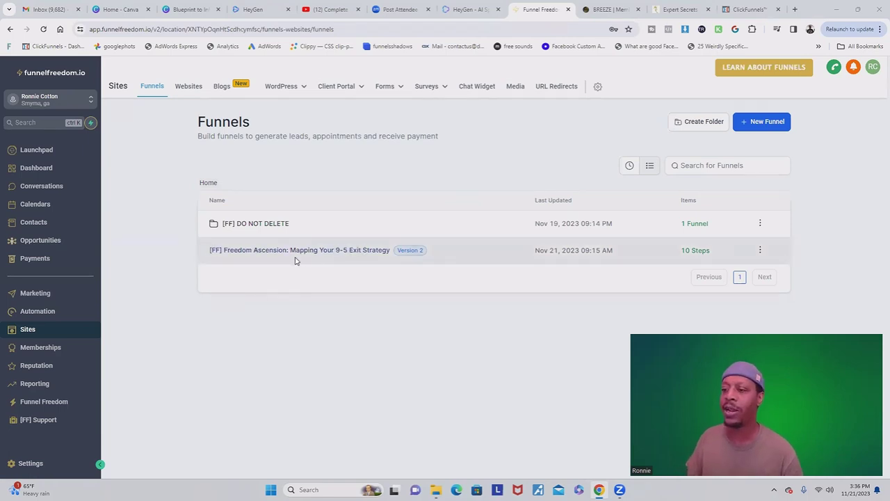
Open the "[FF] Freedom Ascension: Mapping Your 9-5 Exit Strategy" funnel and review its list of funnel steps.
{"action": "left_click", "coordinate": [318, 250]}
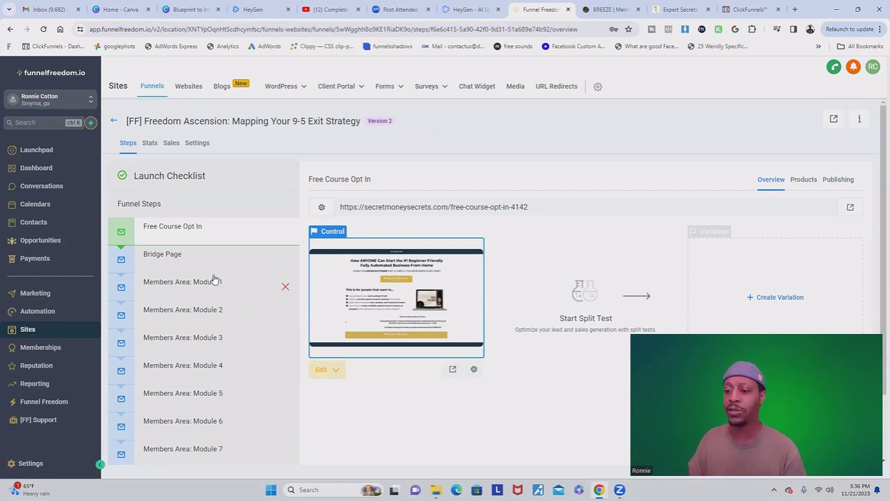
{"action": "scroll", "coordinate": [214, 278], "scroll_direction": "down", "scroll_amount": 1}
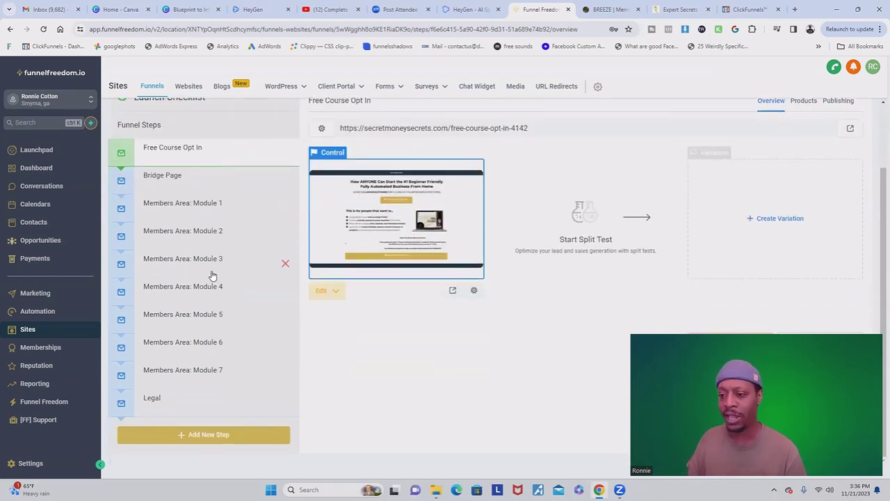
{"action": "scroll", "coordinate": [213, 276], "scroll_direction": "up", "scroll_amount": 1}
{"action": "scroll", "coordinate": [175, 282], "scroll_direction": "down", "scroll_amount": 1}
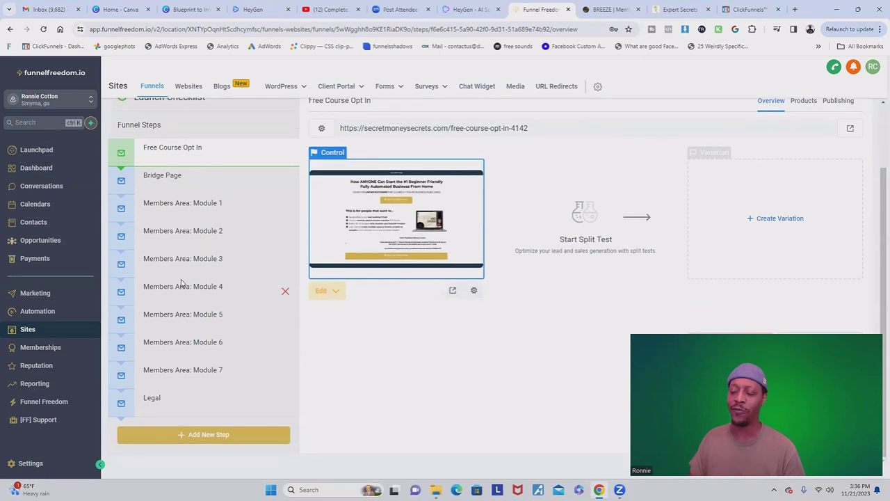
{"action": "scroll", "coordinate": [178, 284], "scroll_direction": "up", "scroll_amount": 1}
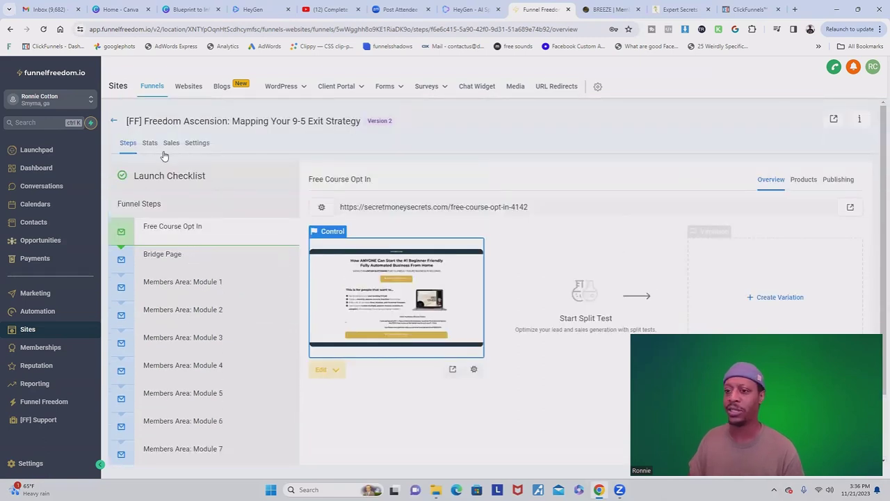
Return to the funnels list and create a blank funnel named "tterst funnel".
{"action": "left_click", "coordinate": [47, 331]}
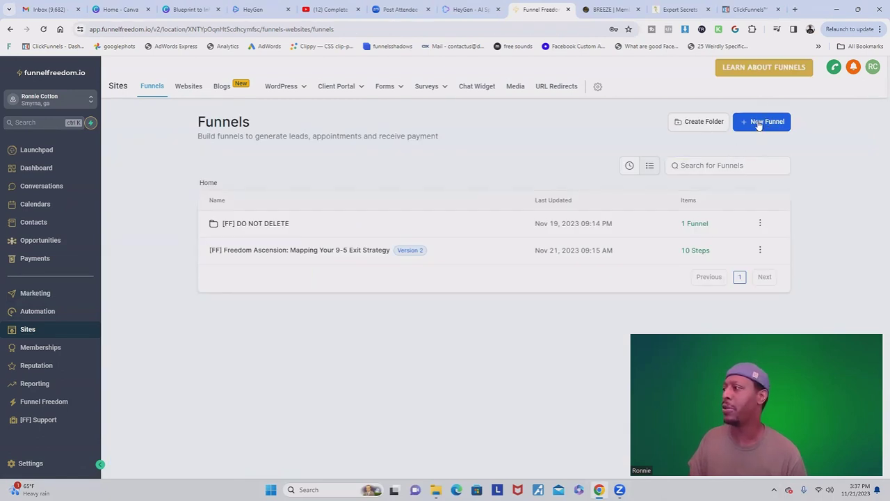
{"action": "left_click", "coordinate": [770, 127]}
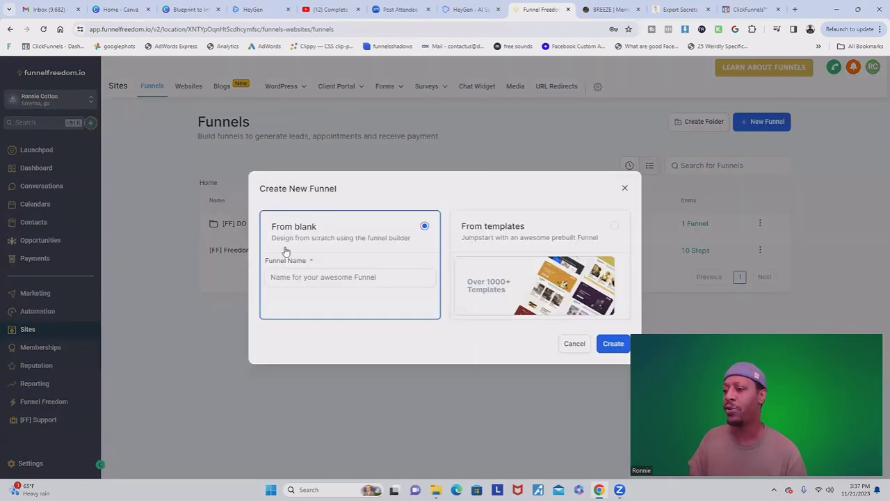
{"action": "left_click", "coordinate": [322, 278]}
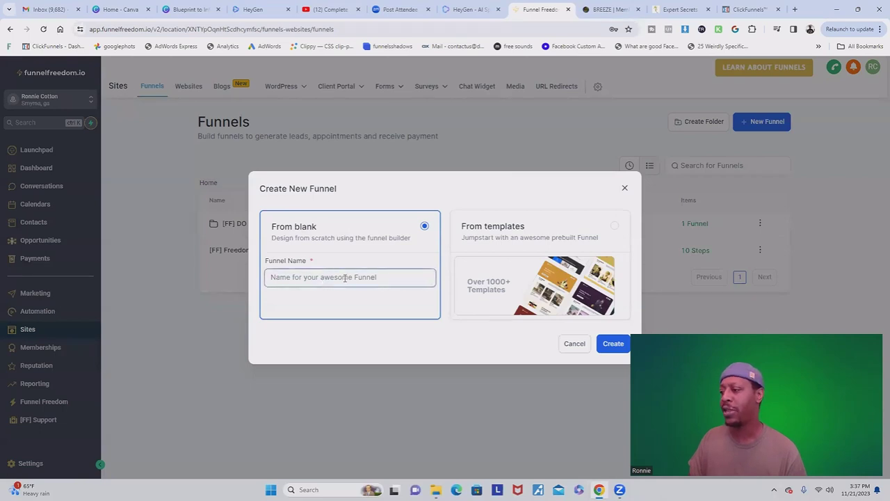
{"action": "type", "text": "tterst funnel"}
{"action": "left_click", "coordinate": [613, 344]}
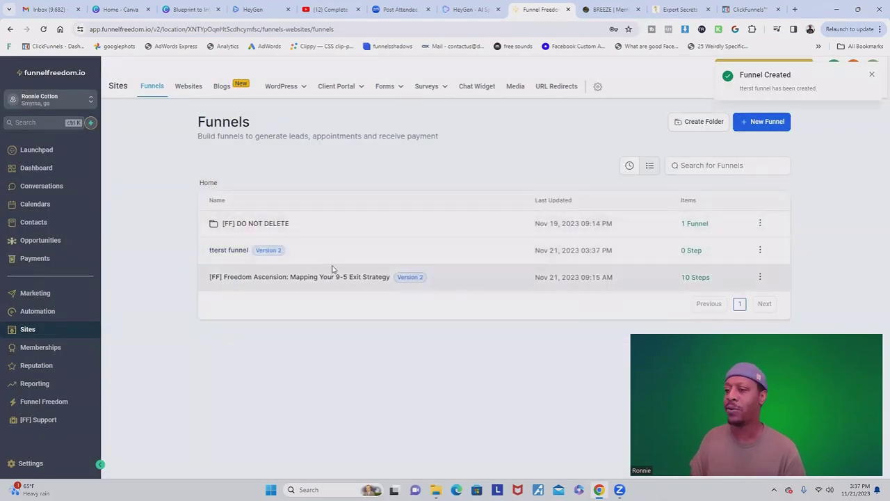
Open "tterst funnel", view the new step form with its ClickFunnels import option, and close the form without adding a step.
{"action": "left_click", "coordinate": [230, 250]}
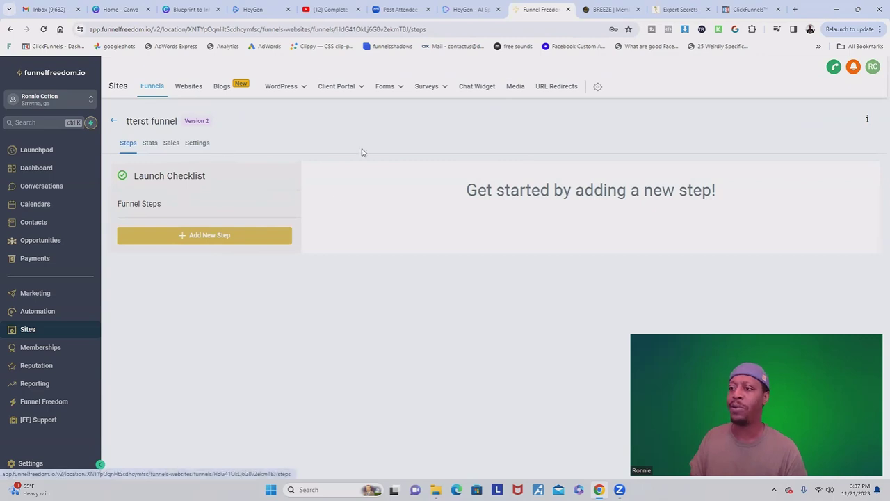
{"action": "left_click", "coordinate": [237, 237]}
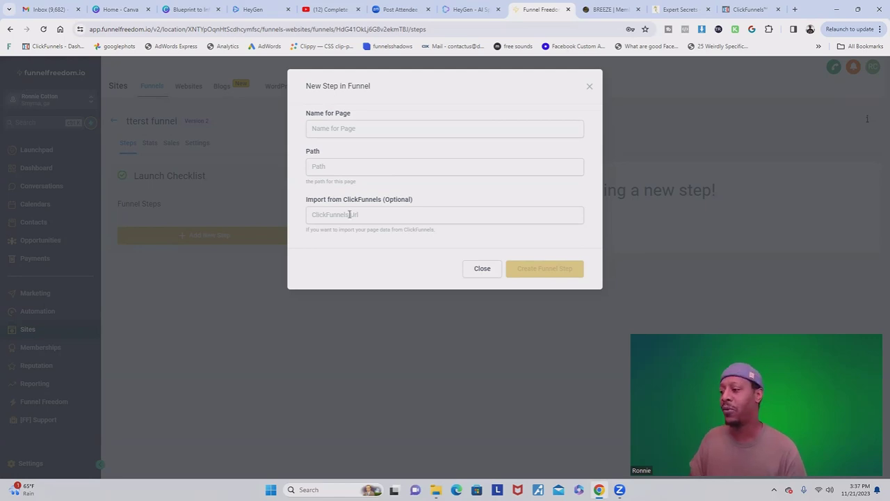
{"action": "left_click", "coordinate": [490, 269]}
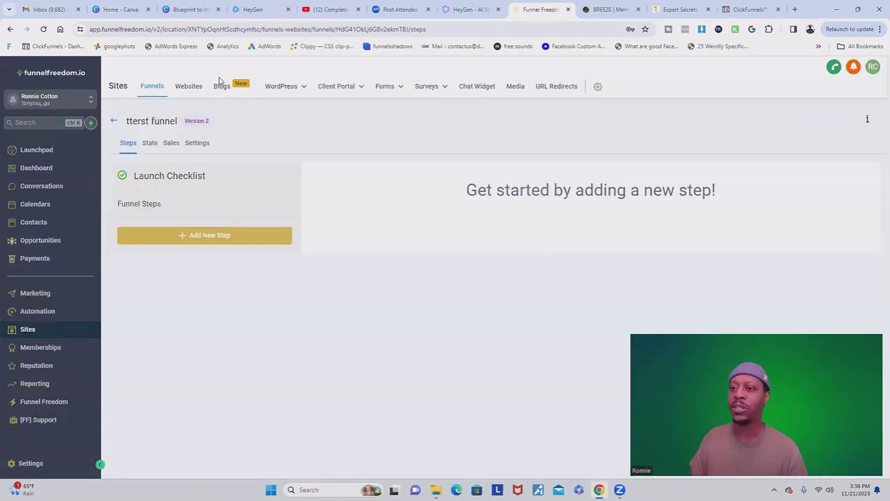
Look through the Websites, Blogs and WordPress pages and the Client Portal and Surveys options of the Sites section.
{"action": "left_click", "coordinate": [179, 87]}
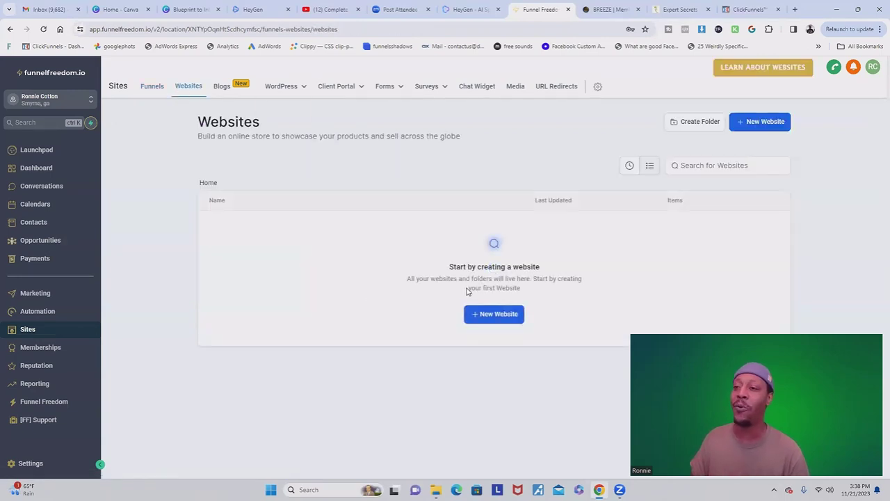
{"action": "left_click", "coordinate": [224, 91]}
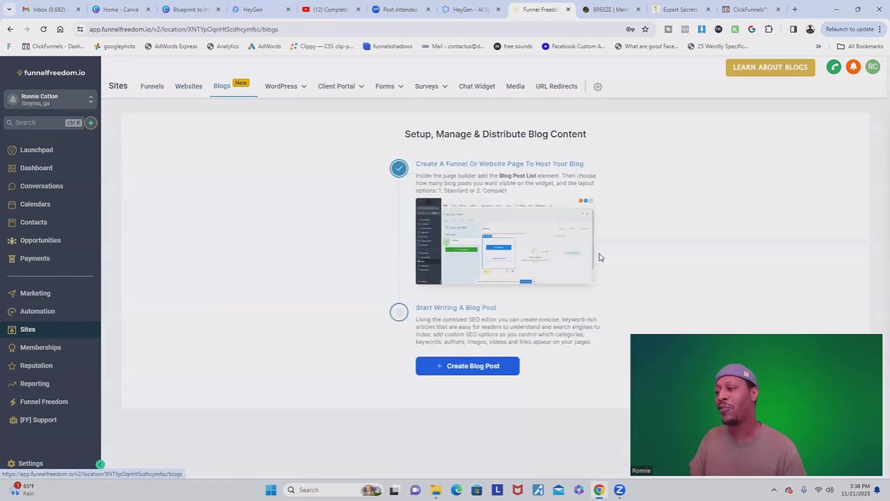
{"action": "left_click", "coordinate": [289, 93]}
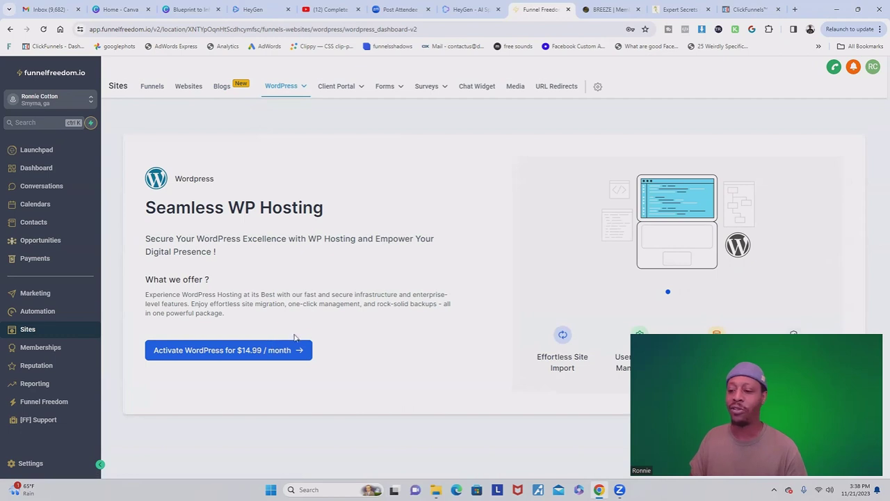
{"action": "mouse_move", "coordinate": [341, 88]}
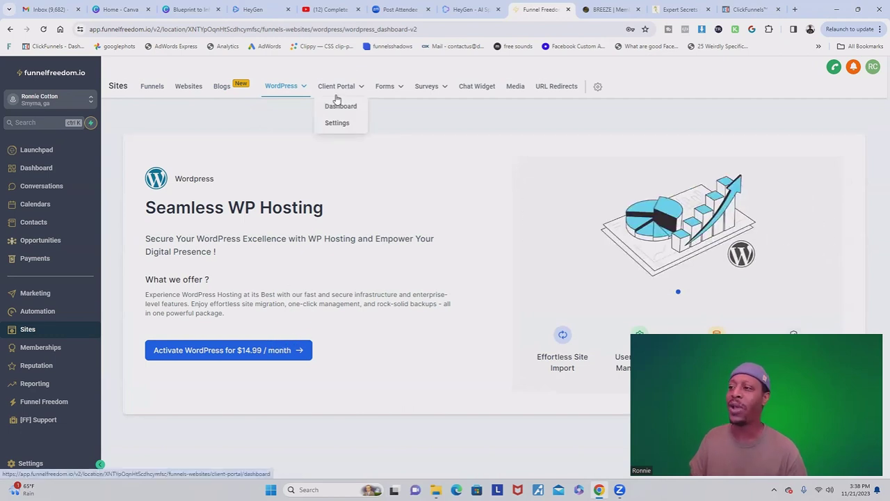
{"action": "mouse_move", "coordinate": [433, 91]}
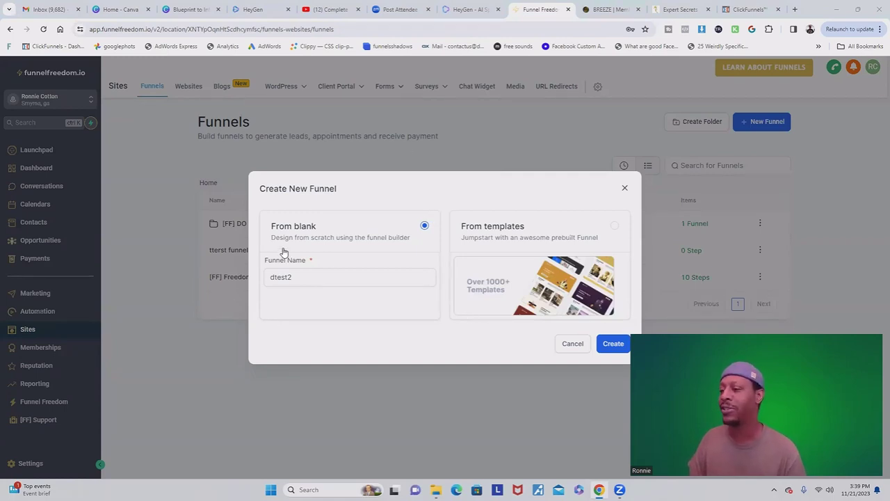
Set the new funnel to be built from templates and continue to the template library.
{"action": "left_click", "coordinate": [287, 278]}
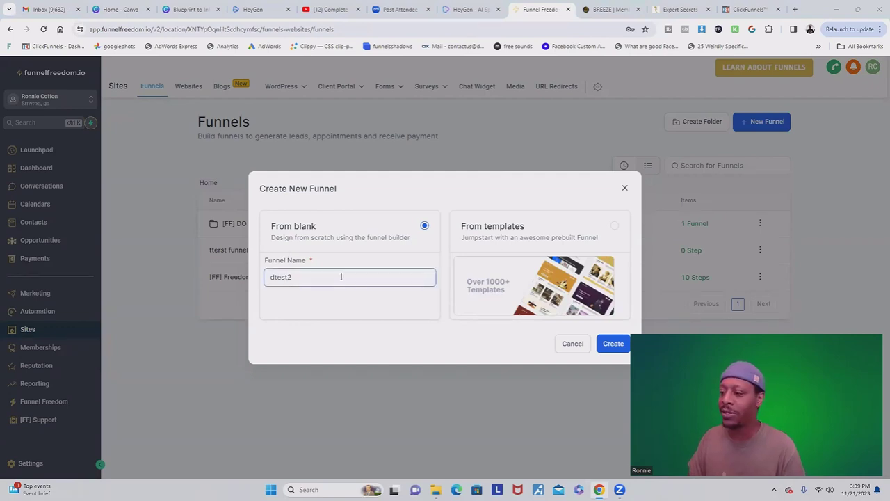
{"action": "left_click", "coordinate": [615, 228]}
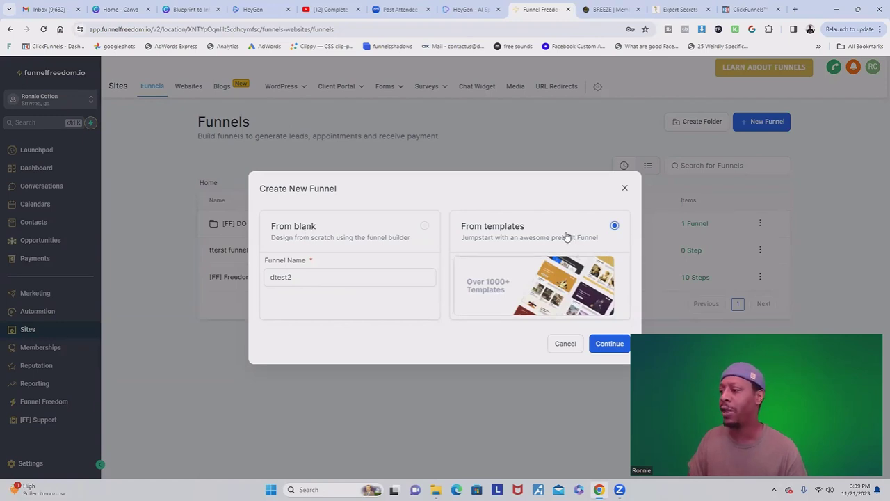
{"action": "left_click", "coordinate": [610, 343]}
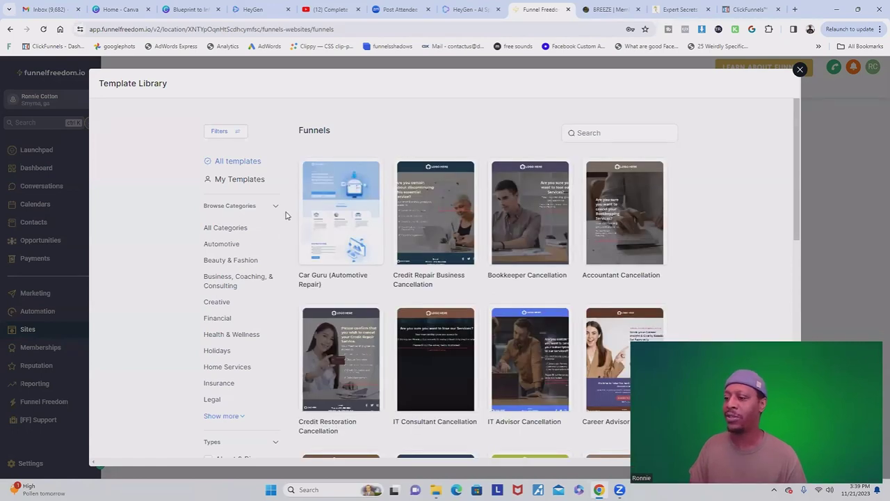
Browse the funnel templates in the library, loading two further batches of designs.
{"action": "scroll", "coordinate": [463, 227], "scroll_direction": "down", "scroll_amount": 2}
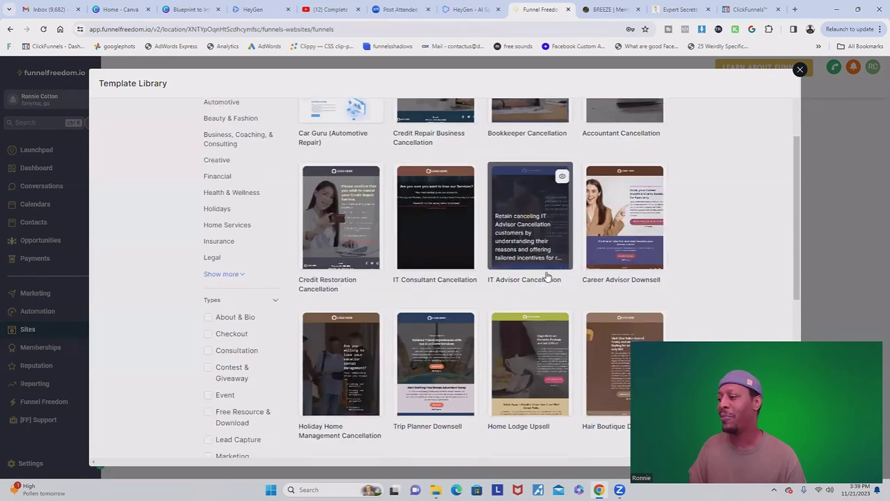
{"action": "scroll", "coordinate": [623, 224], "scroll_direction": "down", "scroll_amount": 1}
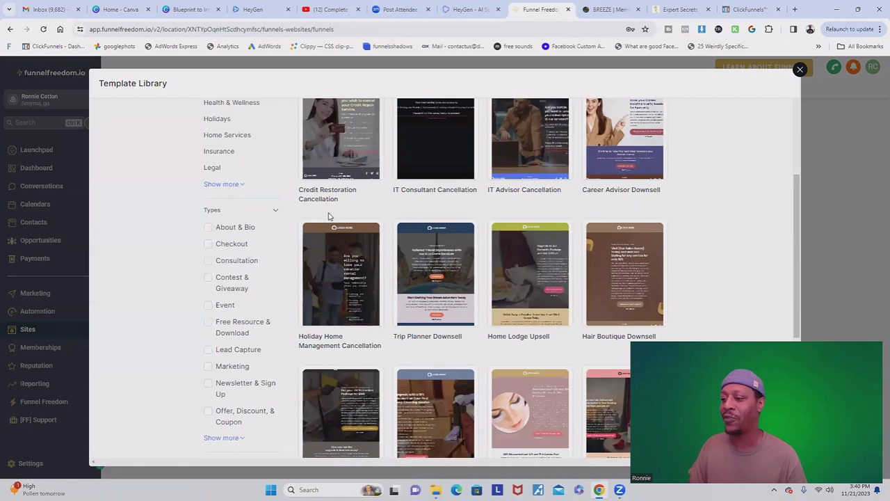
{"action": "scroll", "coordinate": [459, 278], "scroll_direction": "down", "scroll_amount": 1}
{"action": "scroll", "coordinate": [581, 243], "scroll_direction": "down", "scroll_amount": 1}
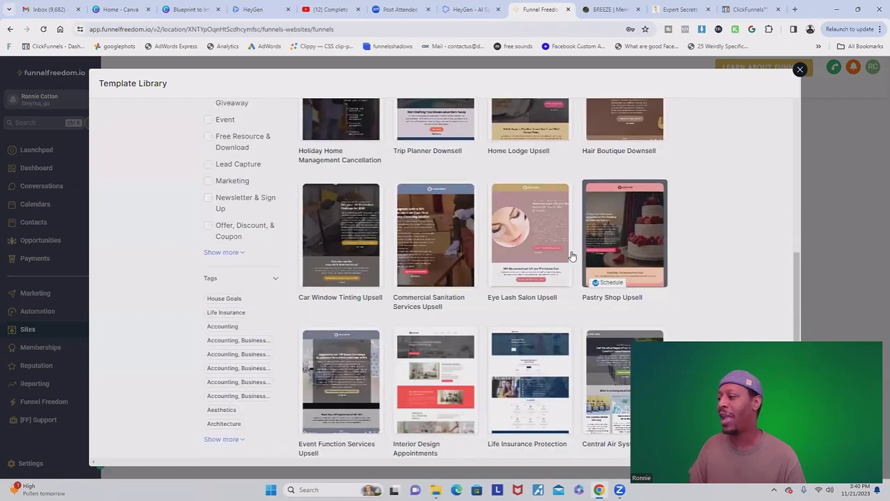
{"action": "scroll", "coordinate": [568, 240], "scroll_direction": "down", "scroll_amount": 1}
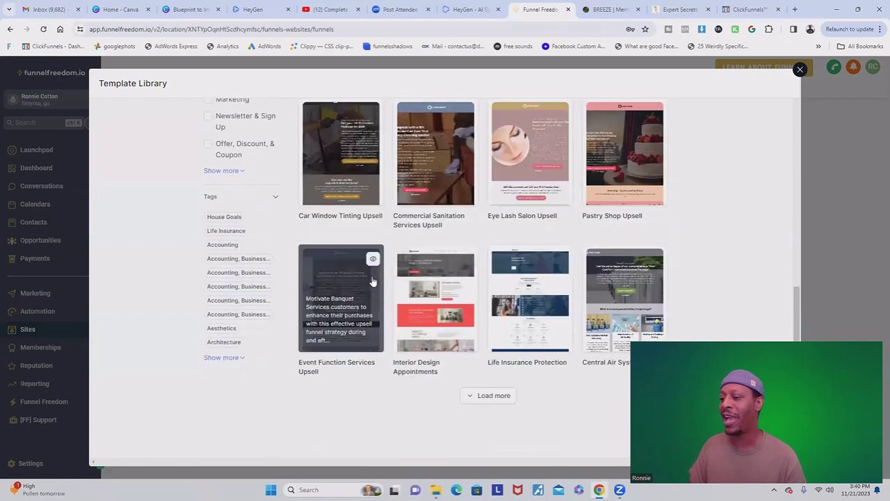
{"action": "left_click", "coordinate": [489, 395]}
{"action": "scroll", "coordinate": [487, 327], "scroll_direction": "down", "scroll_amount": 4}
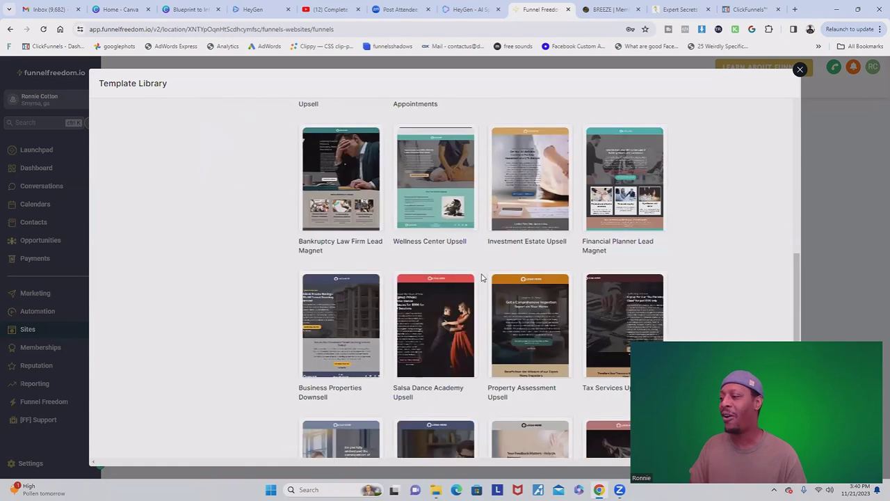
{"action": "scroll", "coordinate": [441, 243], "scroll_direction": "down", "scroll_amount": 2}
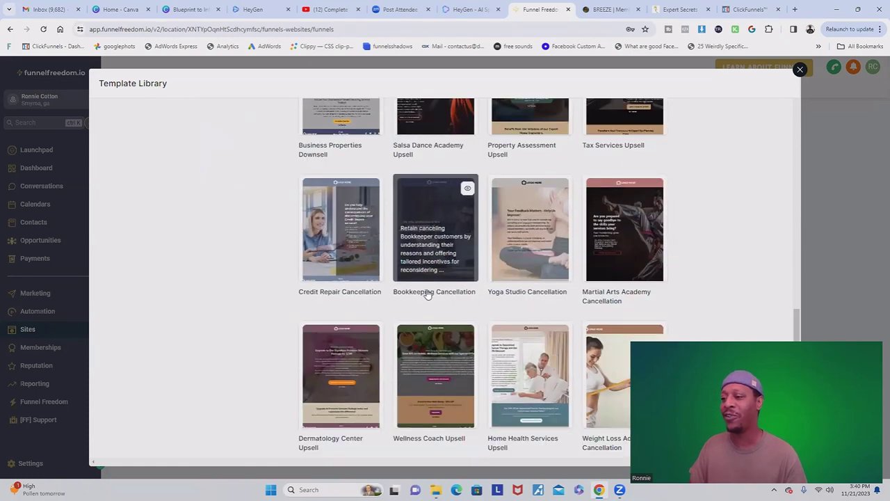
{"action": "scroll", "coordinate": [427, 293], "scroll_direction": "down", "scroll_amount": 3}
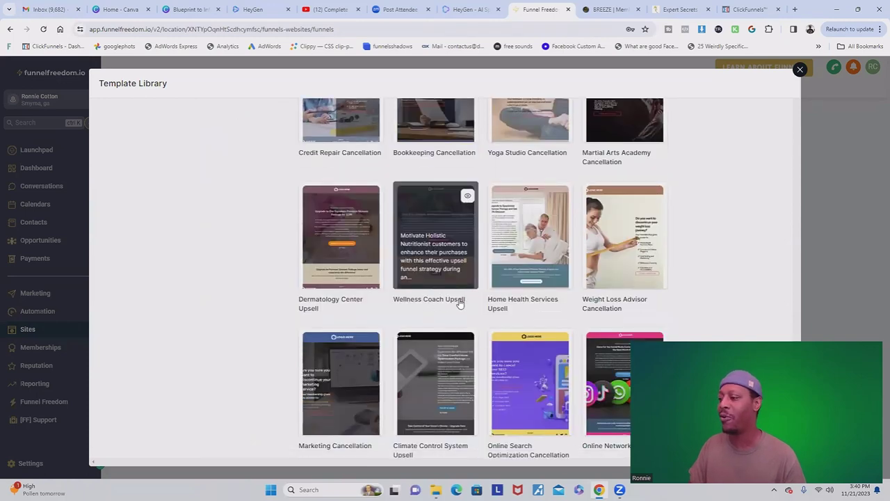
{"action": "left_click", "coordinate": [493, 395]}
{"action": "scroll", "coordinate": [431, 327], "scroll_direction": "down", "scroll_amount": 10}
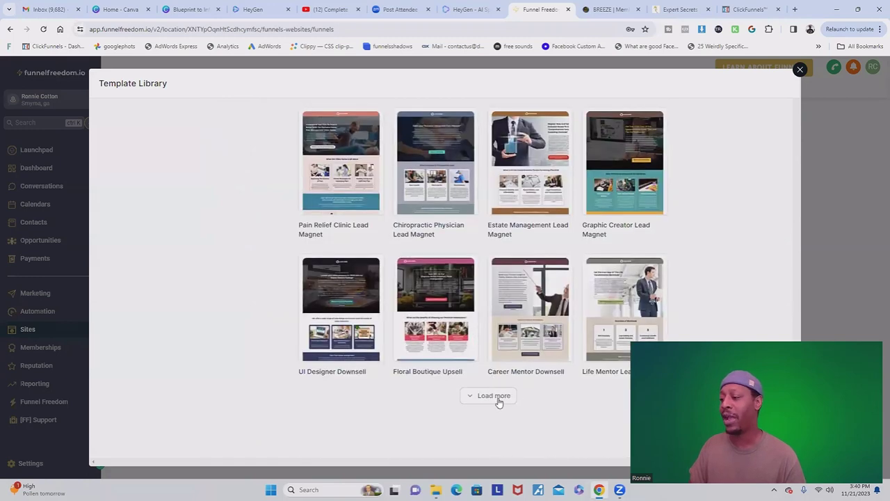
Load two more batches of funnel templates, look through the added designs and return to the beginning of the library.
{"action": "left_click", "coordinate": [501, 397]}
{"action": "scroll", "coordinate": [483, 373], "scroll_direction": "down", "scroll_amount": 2}
{"action": "scroll", "coordinate": [483, 374], "scroll_direction": "down", "scroll_amount": 10}
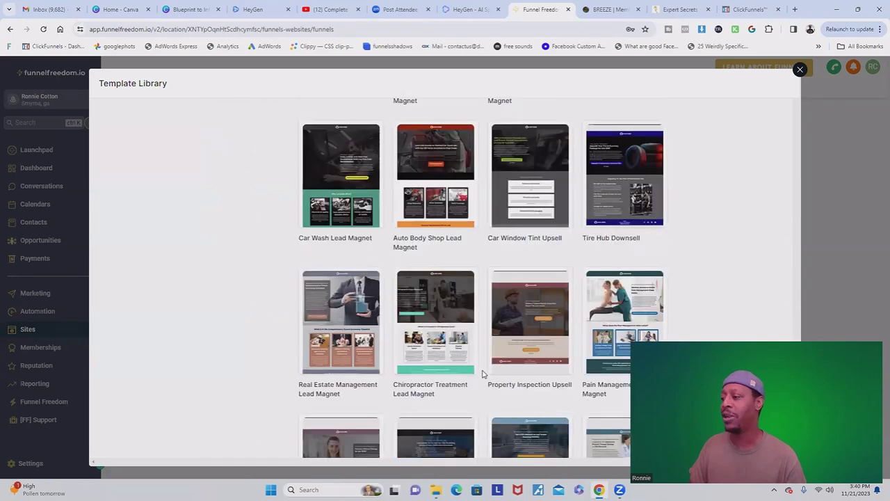
{"action": "left_click", "coordinate": [495, 398]}
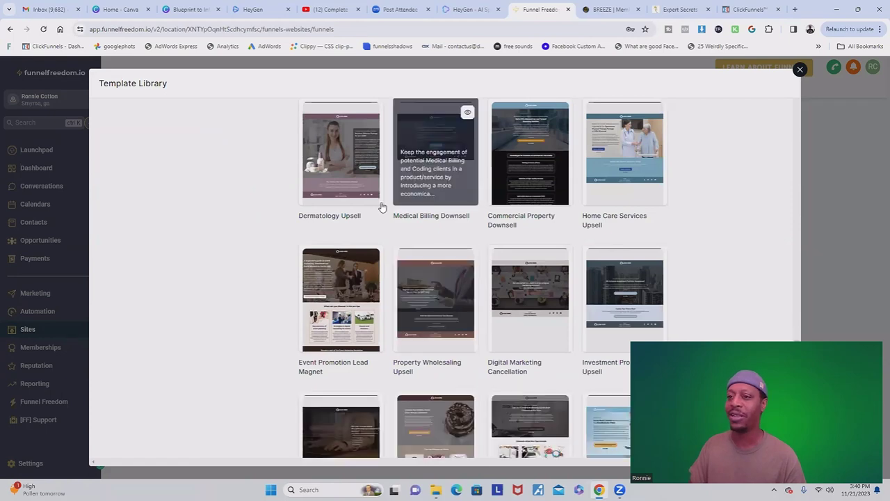
{"action": "scroll", "coordinate": [380, 207], "scroll_direction": "down", "scroll_amount": 10}
{"action": "scroll", "coordinate": [440, 289], "scroll_direction": "up", "scroll_amount": 15}
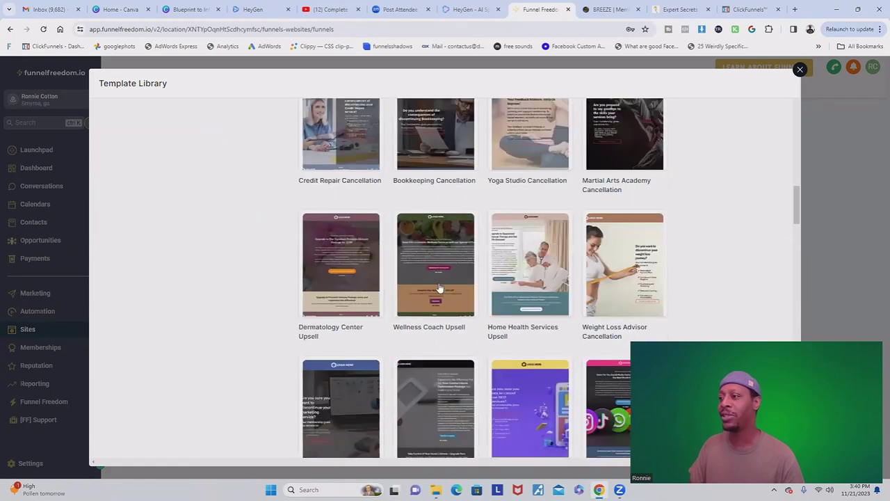
{"action": "scroll", "coordinate": [264, 202], "scroll_direction": "up", "scroll_amount": 1}
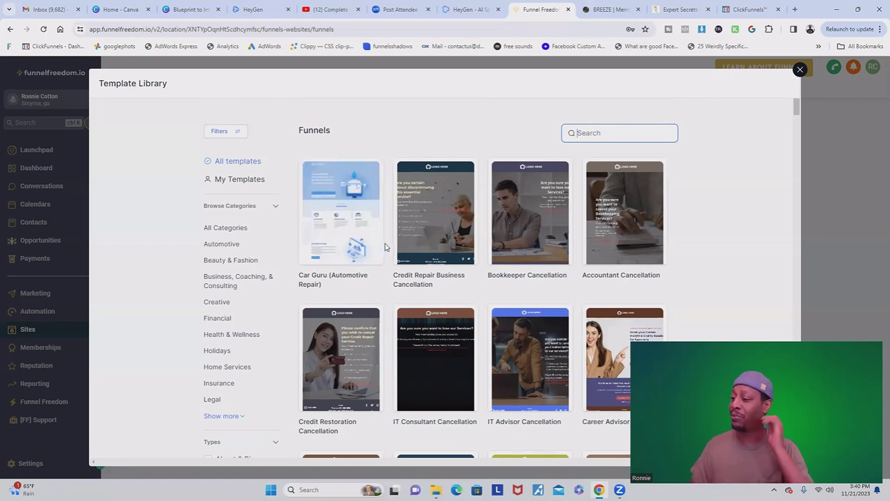
Preview the Credit Repair Business Cancellation template and look through its page layout.
{"action": "left_click", "coordinate": [467, 174]}
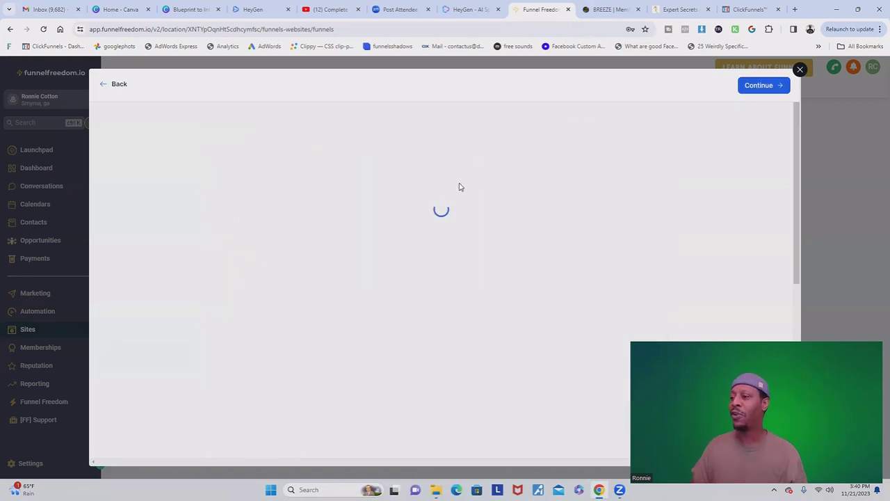
{"action": "scroll", "coordinate": [521, 230], "scroll_direction": "down", "scroll_amount": 3}
{"action": "scroll", "coordinate": [499, 239], "scroll_direction": "up", "scroll_amount": 3}
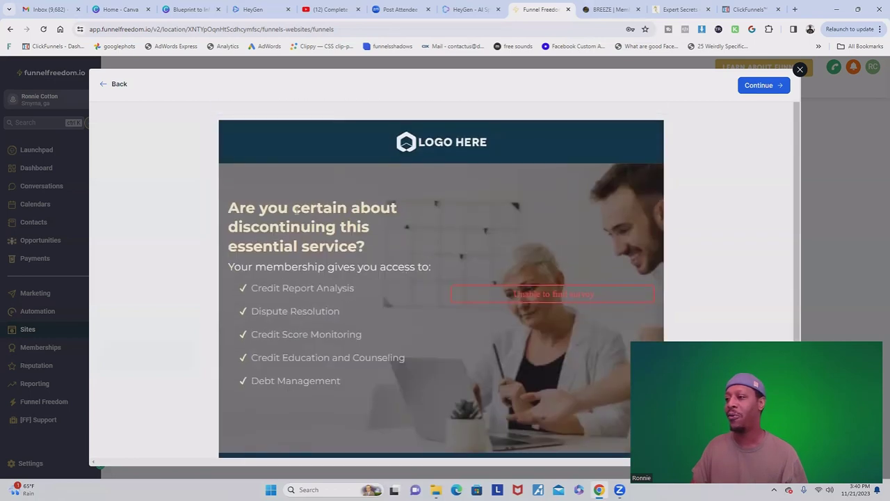
{"action": "scroll", "coordinate": [392, 221], "scroll_direction": "down", "scroll_amount": 3}
{"action": "scroll", "coordinate": [549, 130], "scroll_direction": "up", "scroll_amount": 3}
{"action": "scroll", "coordinate": [387, 230], "scroll_direction": "down", "scroll_amount": 3}
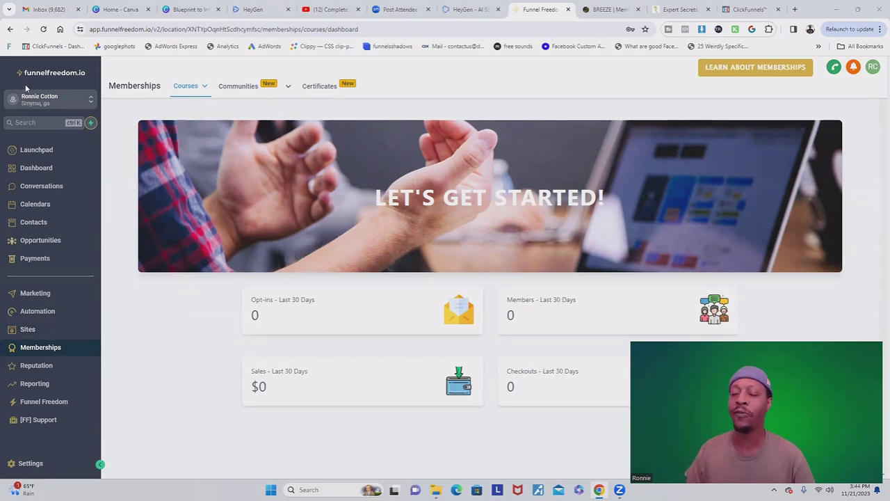
Look through the Analytics, Offers, Products and Settings pages for courses in the Memberships section.
{"action": "mouse_move", "coordinate": [199, 90]}
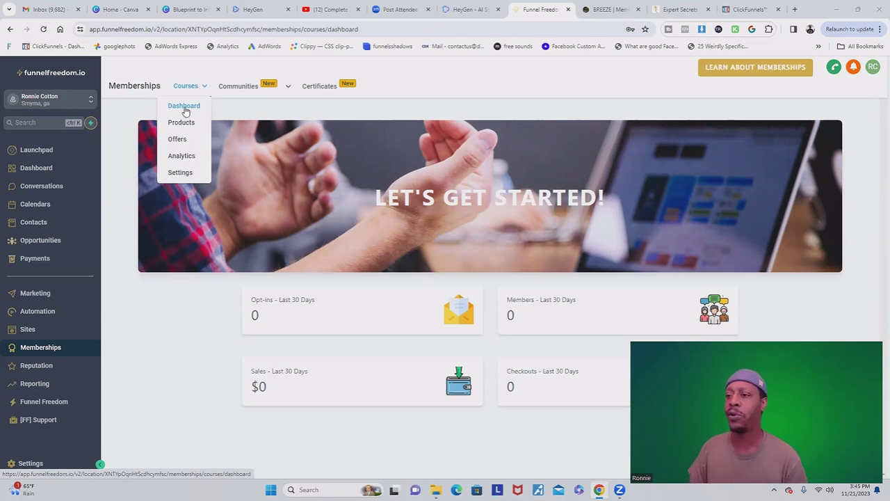
{"action": "left_click", "coordinate": [179, 157]}
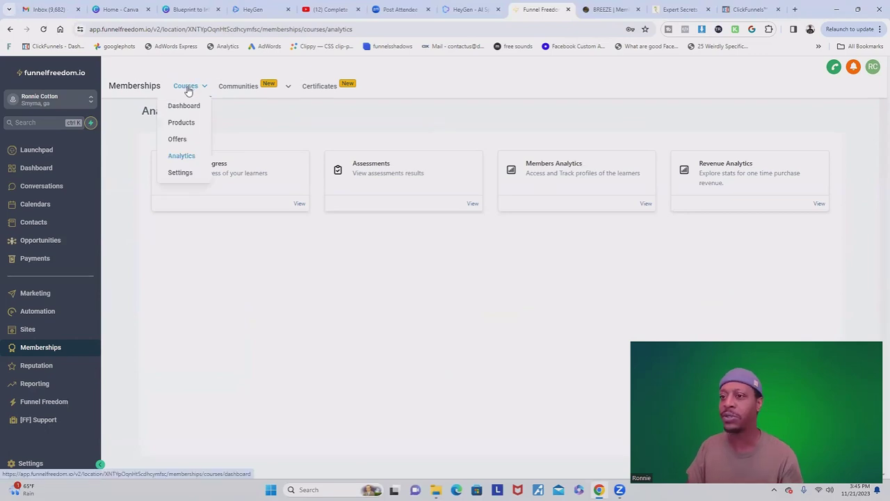
{"action": "left_click", "coordinate": [177, 140]}
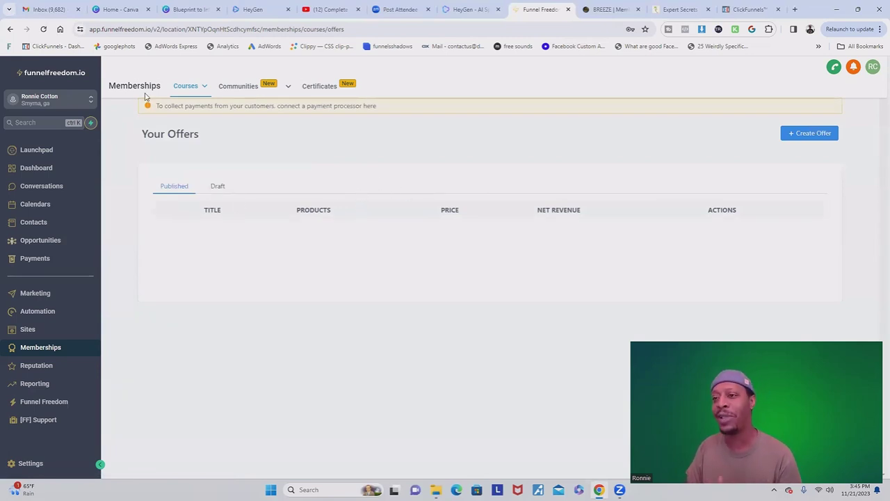
{"action": "mouse_move", "coordinate": [190, 90]}
{"action": "left_click", "coordinate": [185, 126]}
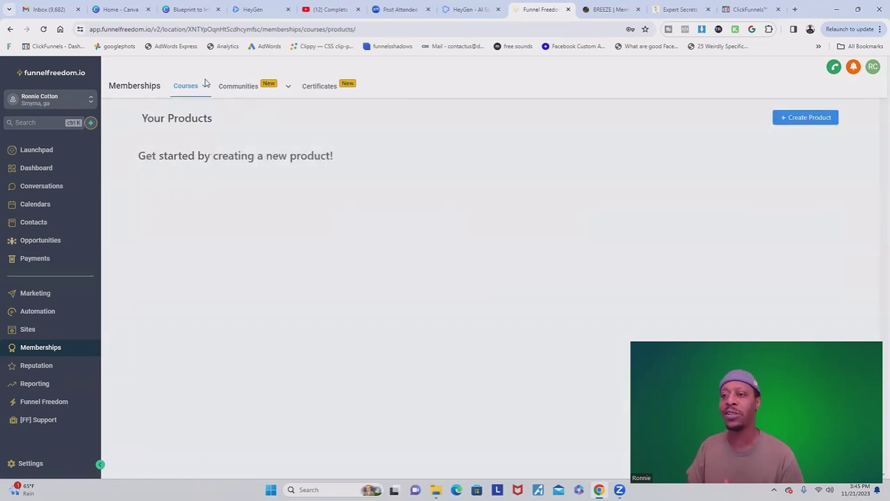
{"action": "mouse_move", "coordinate": [201, 91]}
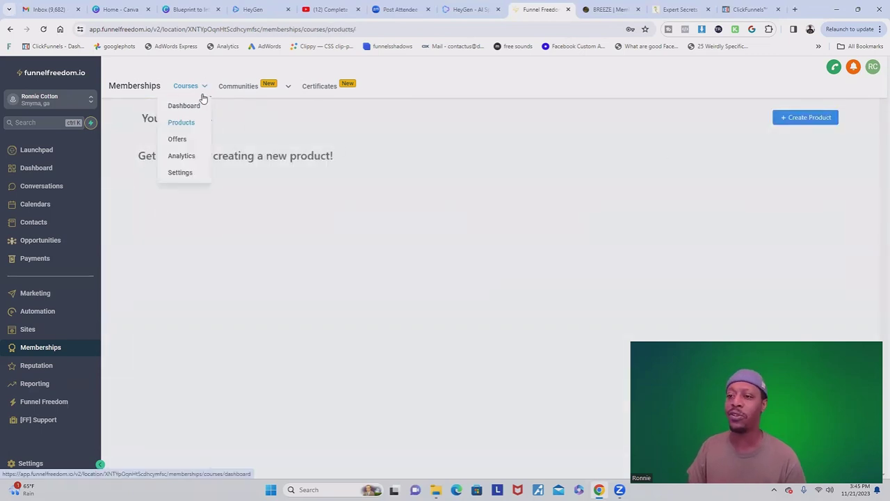
{"action": "left_click", "coordinate": [180, 172]}
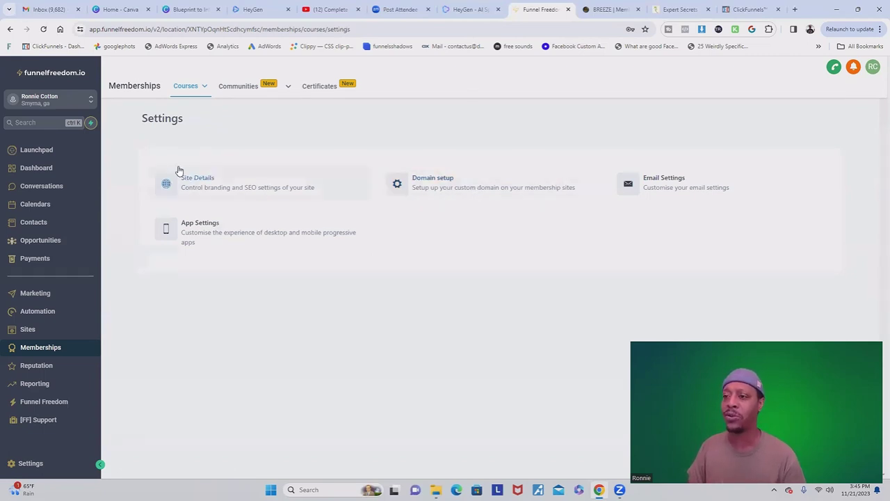
Open the new group form under Communities and examine its details and branding fields without filling them in.
{"action": "mouse_move", "coordinate": [237, 87]}
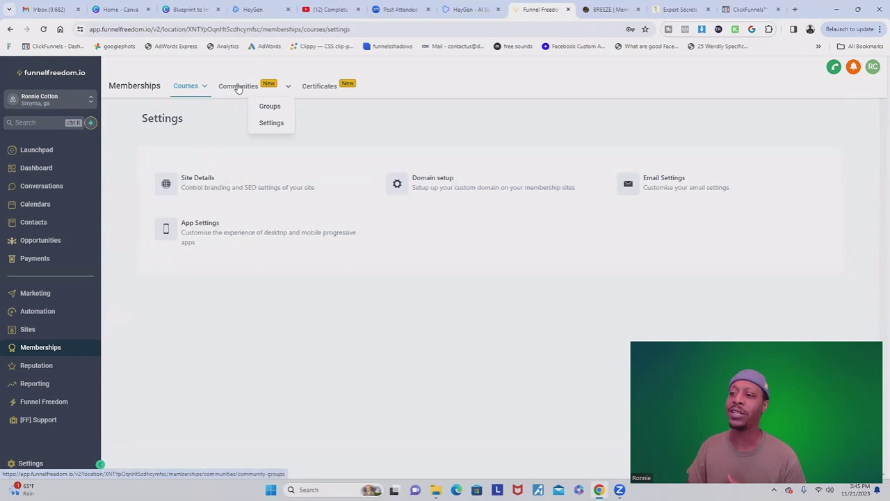
{"action": "left_click", "coordinate": [239, 88]}
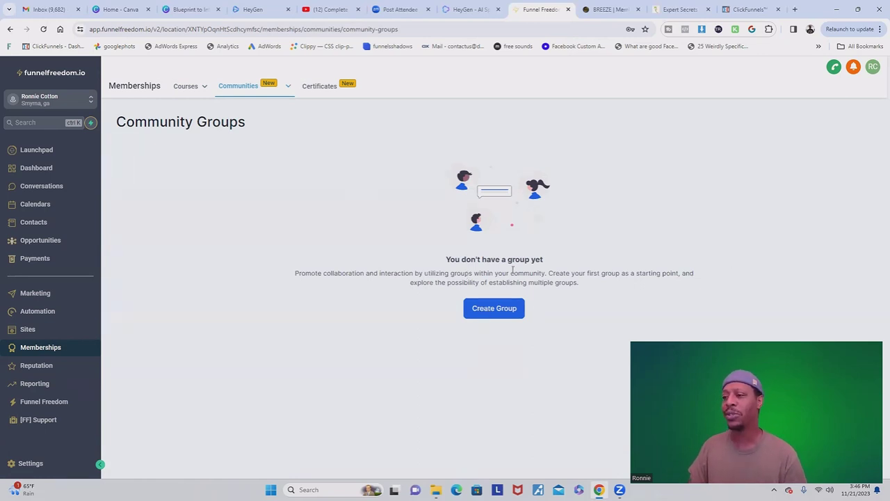
{"action": "left_click", "coordinate": [468, 311]}
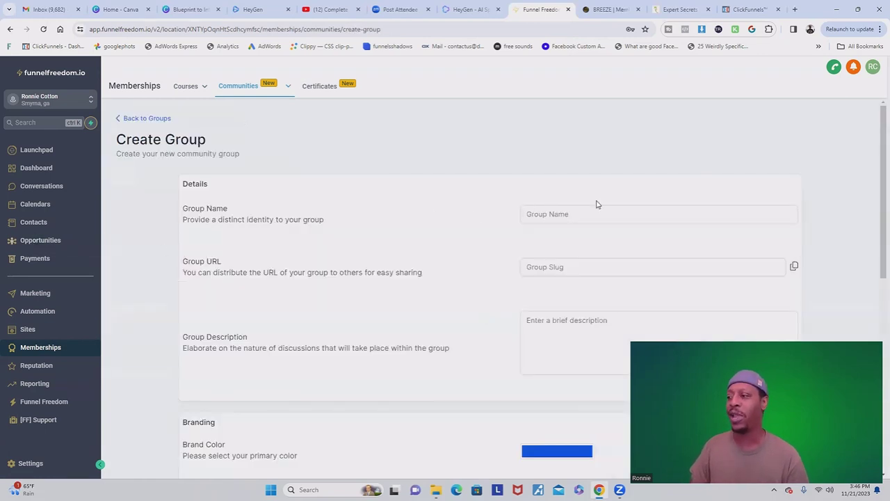
{"action": "scroll", "coordinate": [518, 205], "scroll_direction": "down", "scroll_amount": 2}
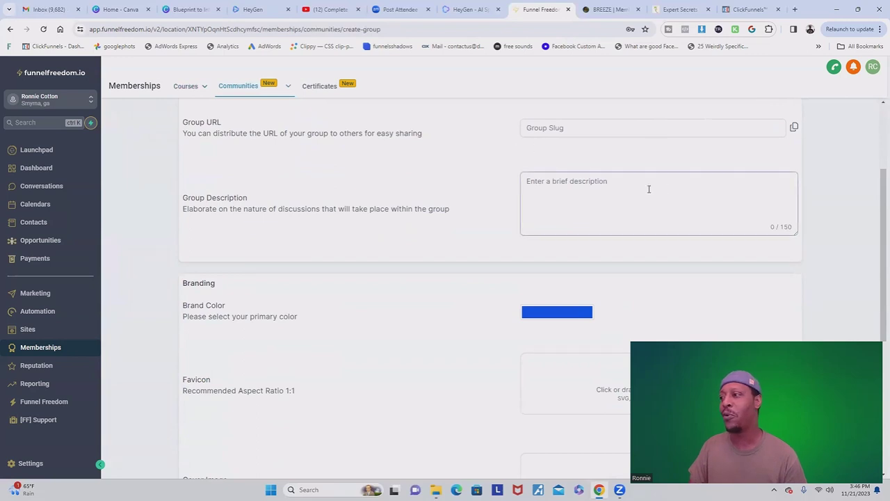
{"action": "scroll", "coordinate": [472, 254], "scroll_direction": "down", "scroll_amount": 2}
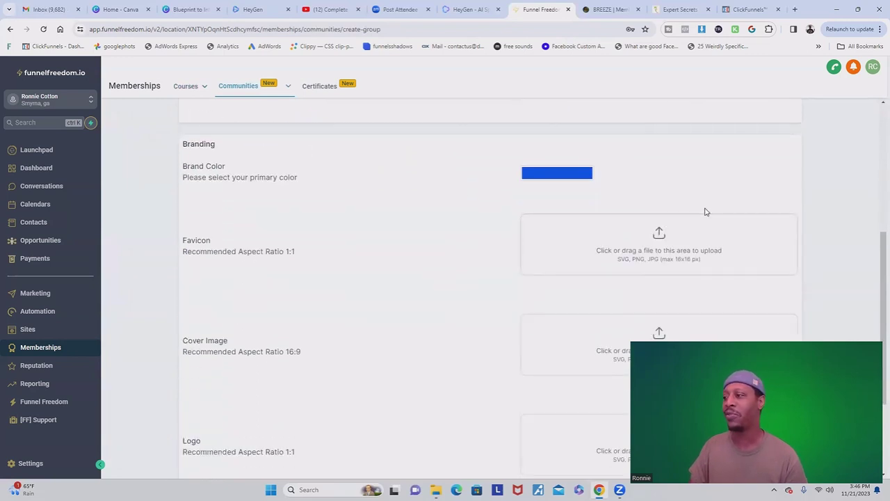
{"action": "scroll", "coordinate": [486, 187], "scroll_direction": "down", "scroll_amount": 1}
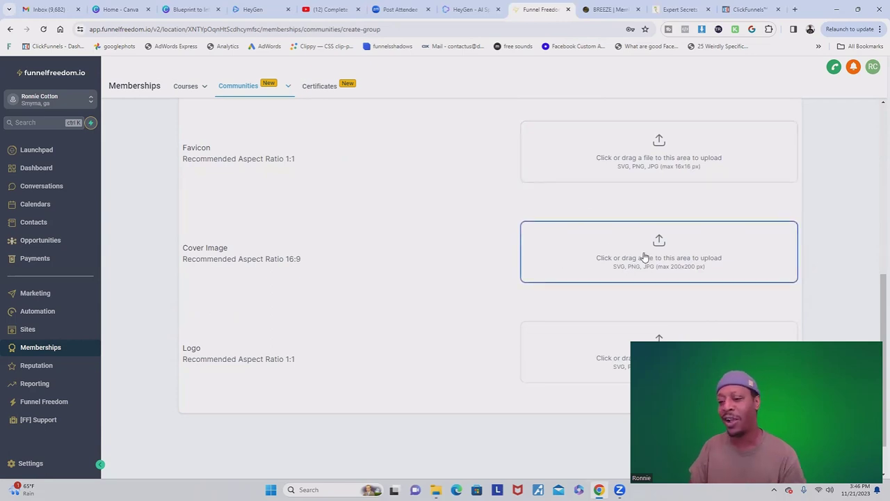
{"action": "scroll", "coordinate": [667, 279], "scroll_direction": "down", "scroll_amount": 1}
{"action": "scroll", "coordinate": [425, 278], "scroll_direction": "up", "scroll_amount": 4}
{"action": "scroll", "coordinate": [425, 259], "scroll_direction": "up", "scroll_amount": 2}
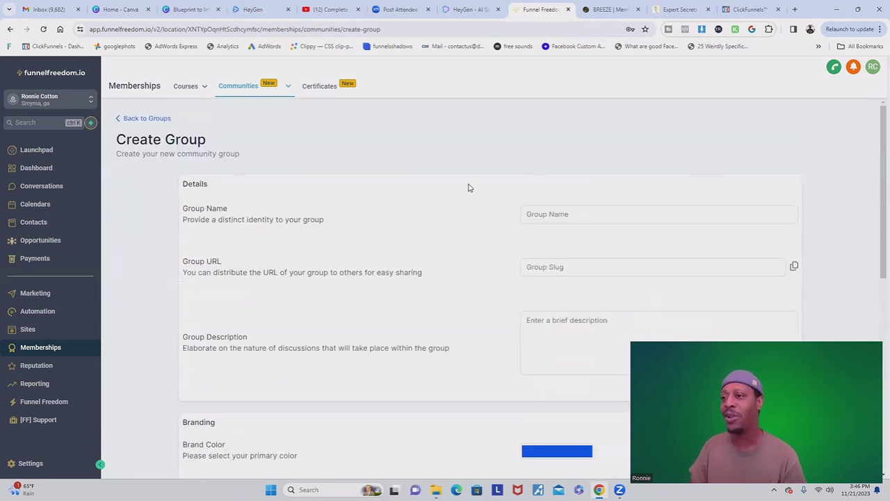
View the Certificates page of the Memberships section and return to the courses dashboard.
{"action": "left_click", "coordinate": [327, 87]}
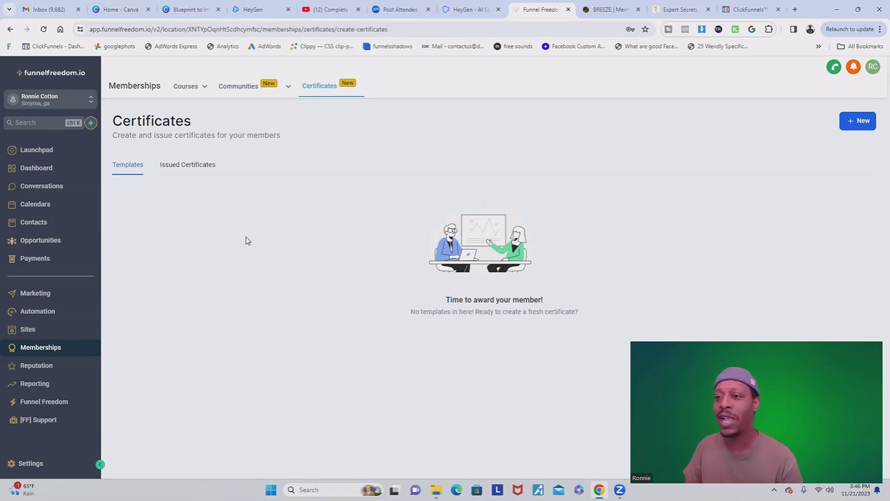
{"action": "mouse_move", "coordinate": [184, 86]}
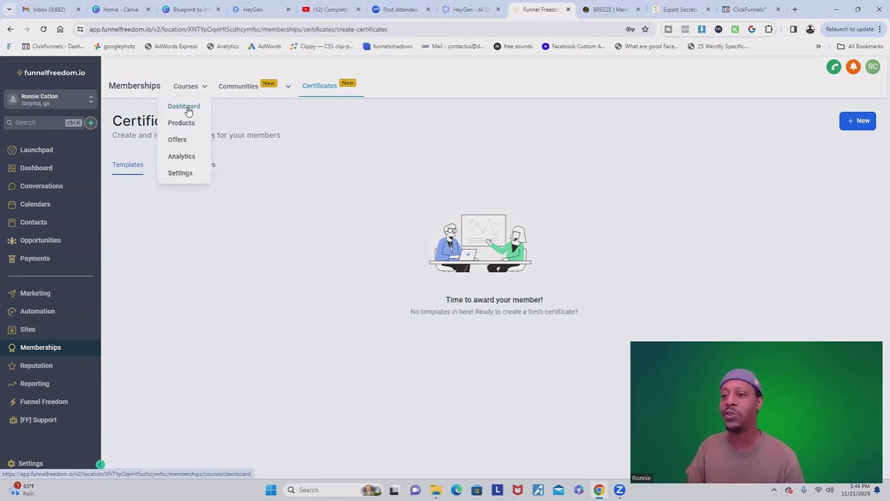
{"action": "left_click", "coordinate": [186, 107]}
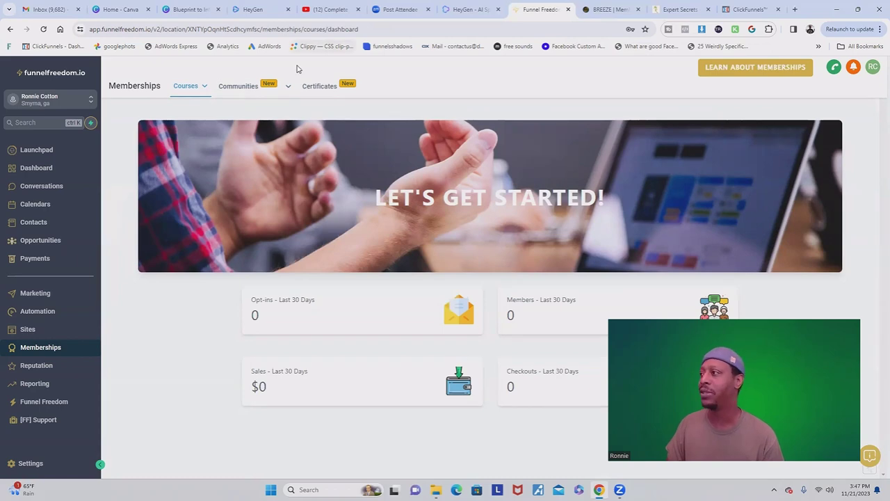
Open the Funnel Freedom page and look through its personal info and social media link fields.
{"action": "left_click", "coordinate": [70, 402]}
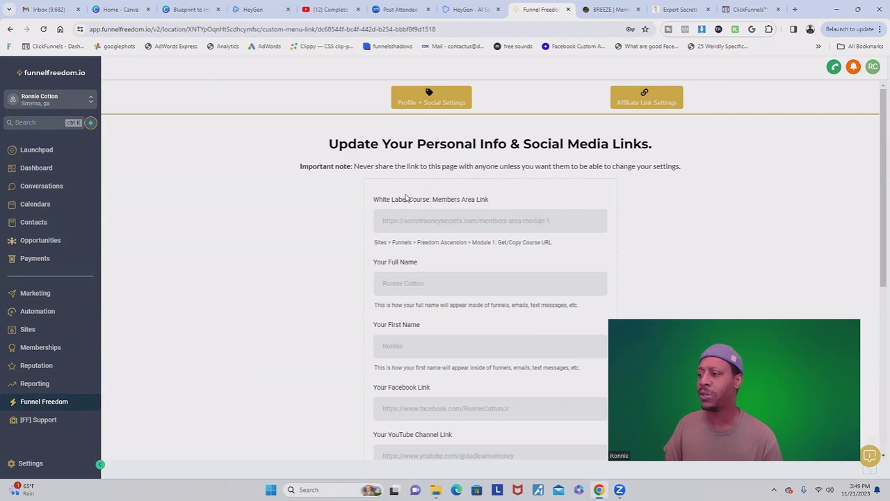
{"action": "scroll", "coordinate": [352, 252], "scroll_direction": "down", "scroll_amount": 3}
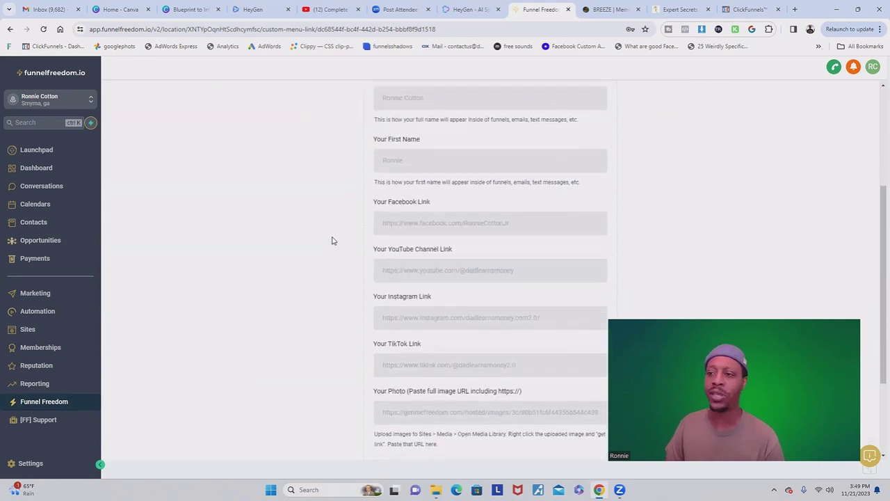